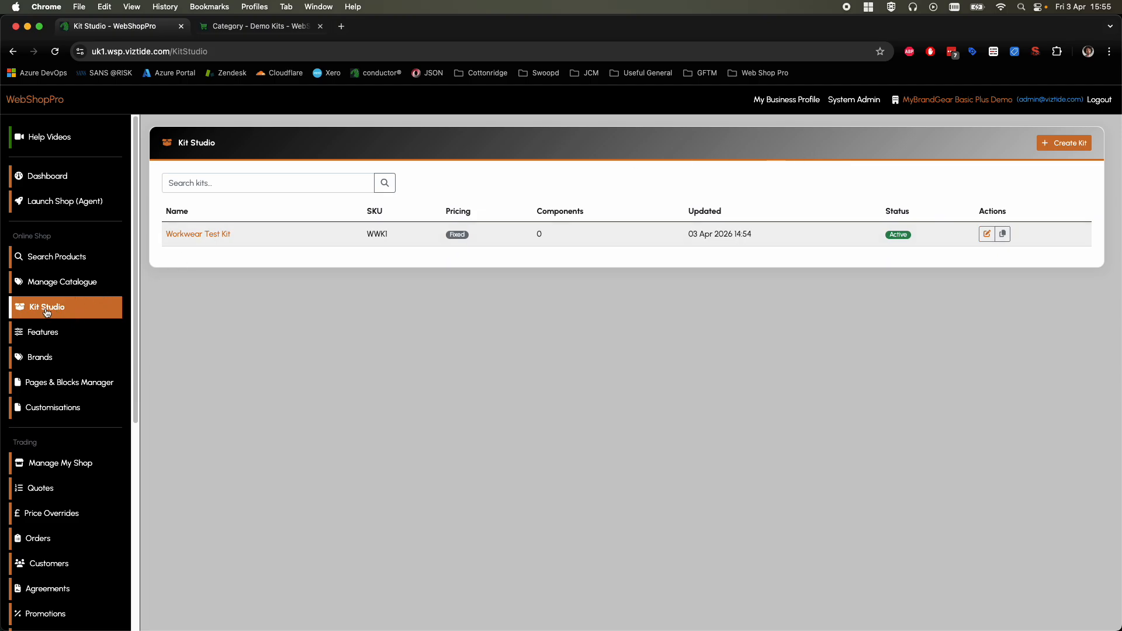
Step: Start a new kit named Workwear Bundle 2 with the SKU WWB2
{"action": "left_click", "coordinate": [1071, 144]}
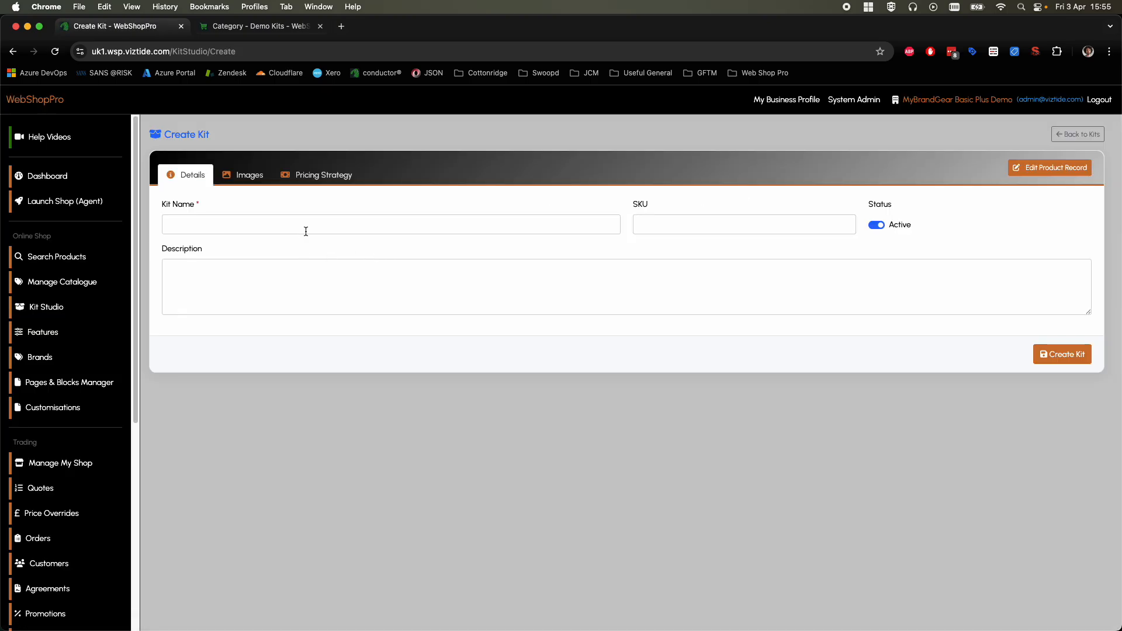
{"action": "left_click", "coordinate": [313, 224]}
{"action": "type", "text": "Workwea"}
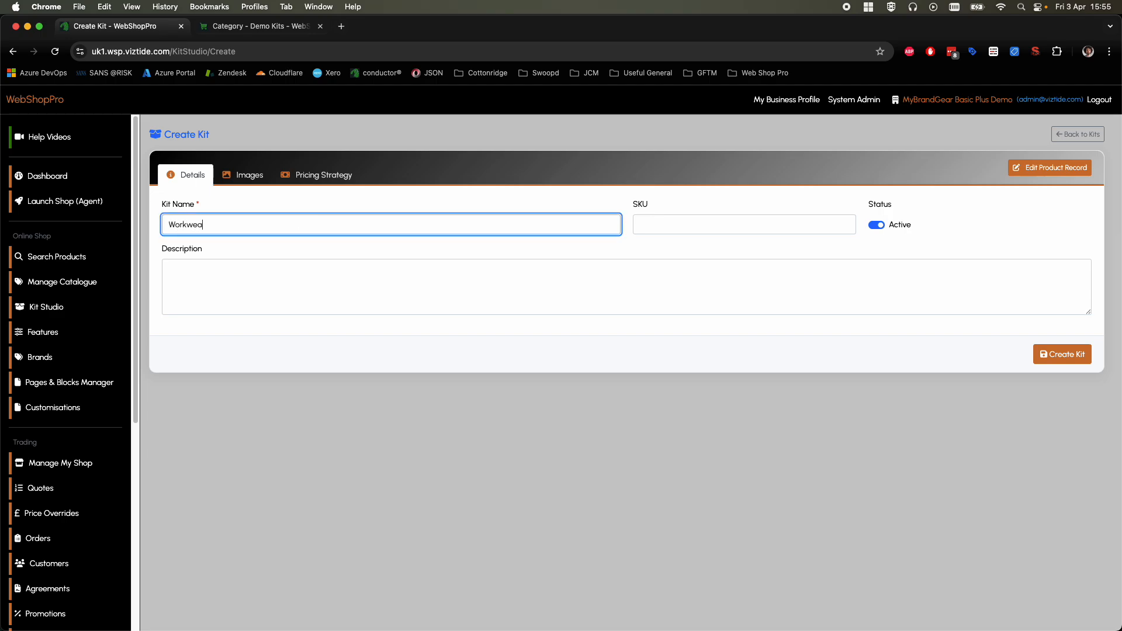
{"action": "type", "text": "r Bundle 2"}
{"action": "left_click", "coordinate": [684, 228]}
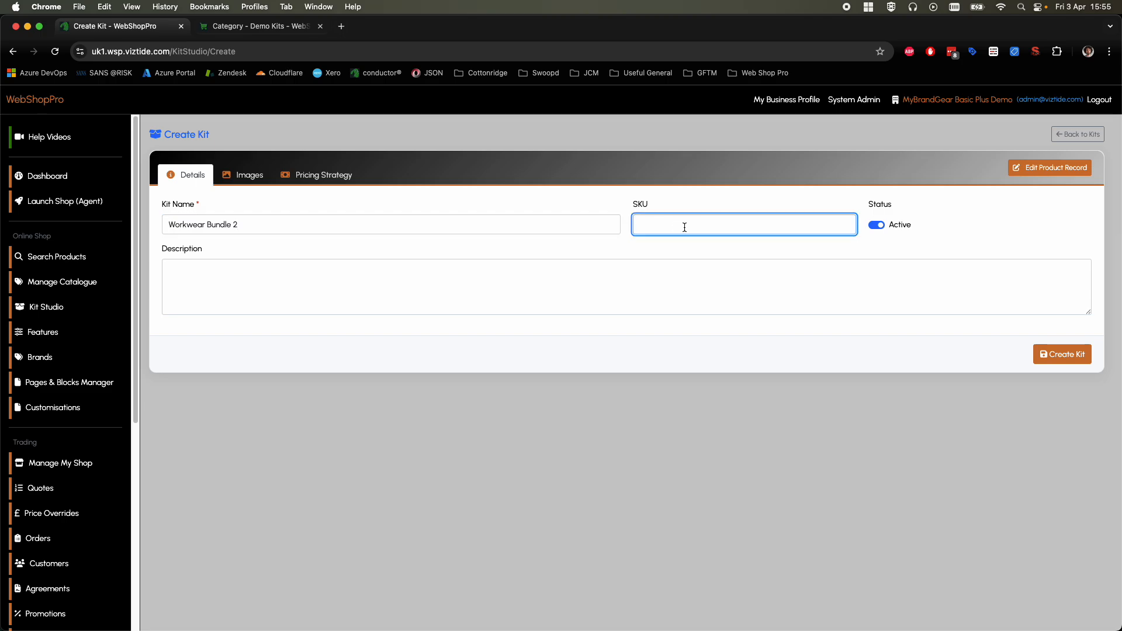
{"action": "type", "text": "WWB2"}
Step: Enter the description "Special kit, includes 5 x polos and 2 trousers" and create the kit
{"action": "left_click", "coordinate": [542, 278]}
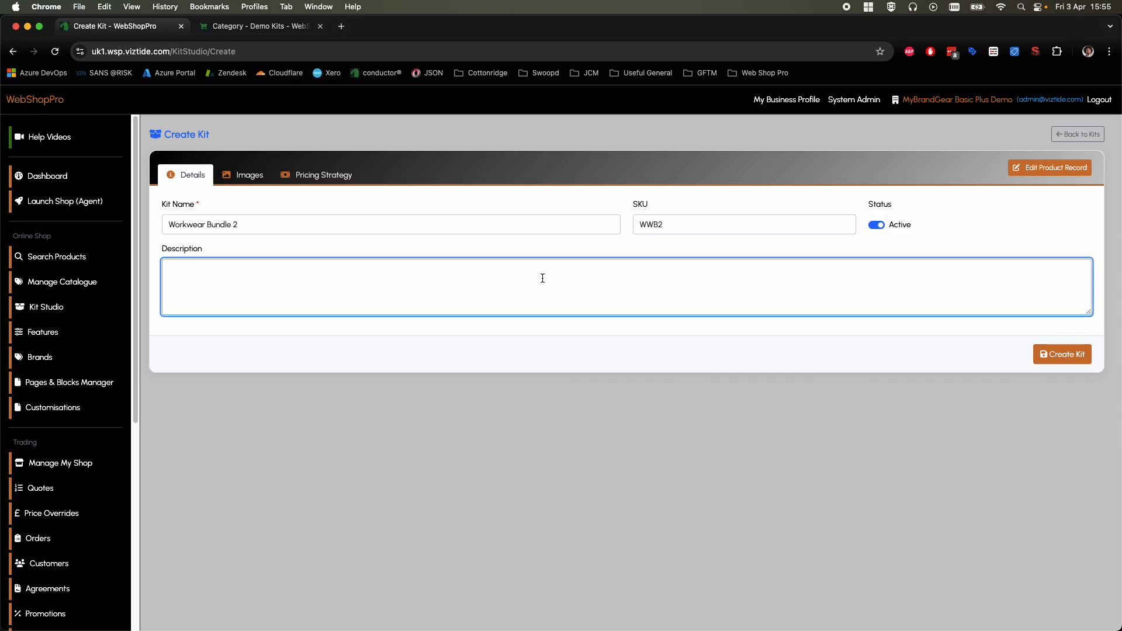
{"action": "type", "text": "Special kit, includes 5 x polos and 2 trous"}
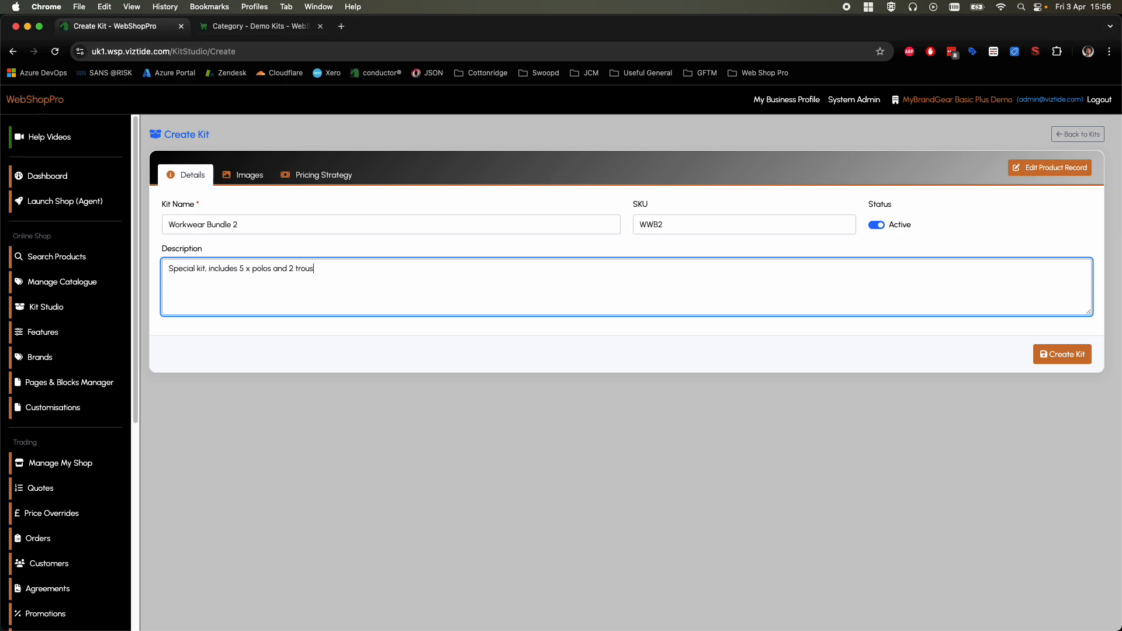
{"action": "type", "text": "r"}
{"action": "key", "text": "BackSpace"}
{"action": "type", "text": "ers"}
{"action": "left_click", "coordinate": [1059, 355]}
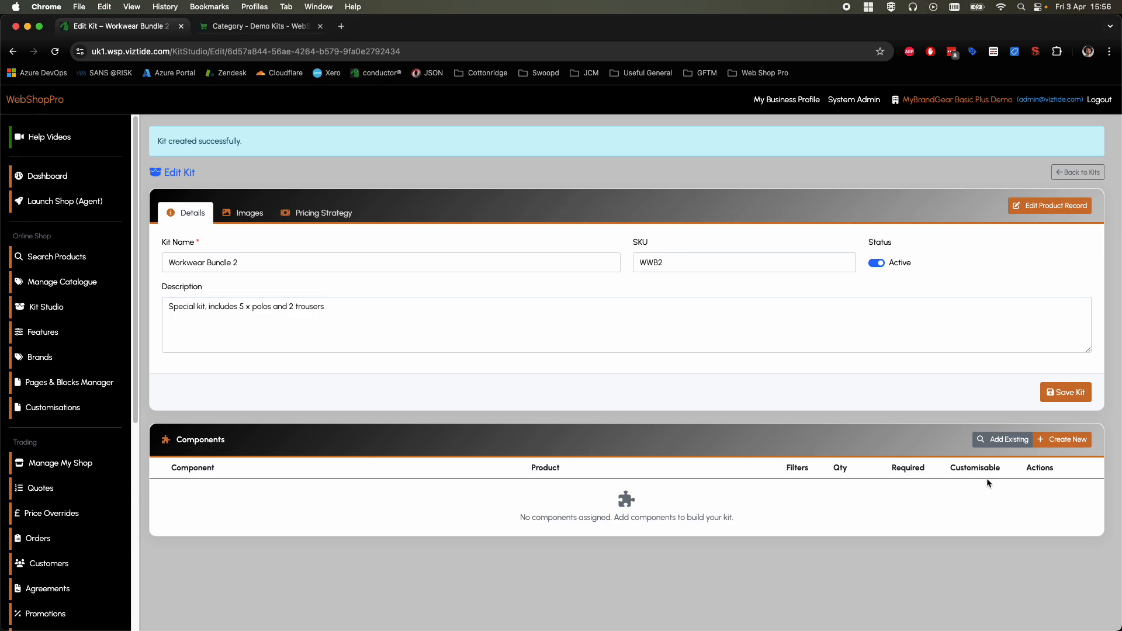
Step: Start a new kit component named 5 Polo Shirts and search its product pool for "polo"
{"action": "left_click", "coordinate": [1067, 446]}
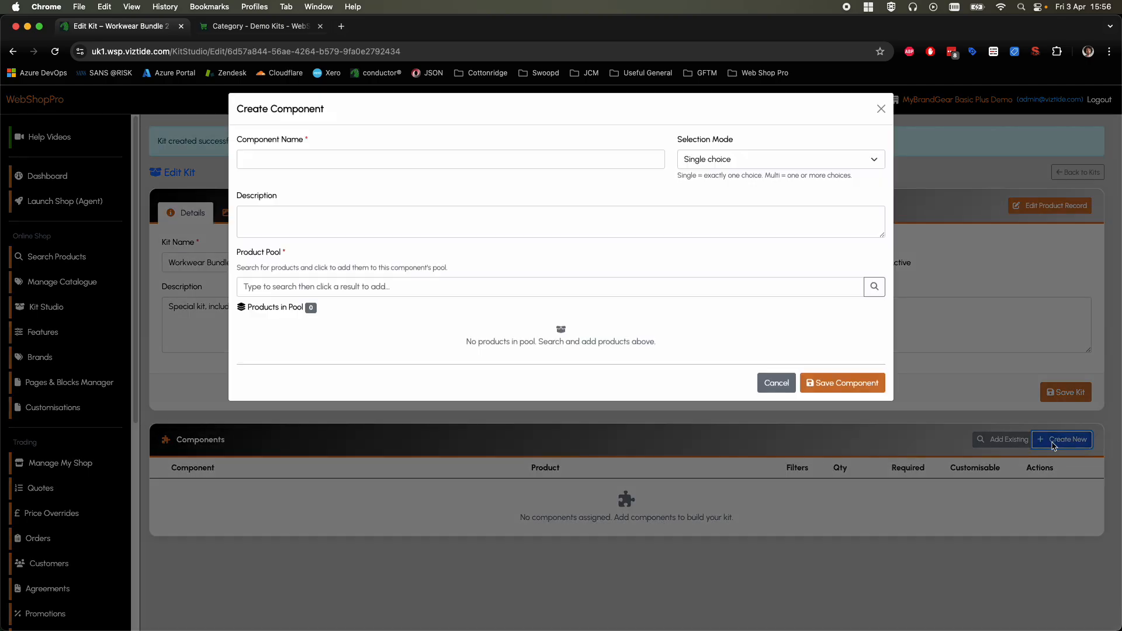
{"action": "left_click", "coordinate": [379, 169]}
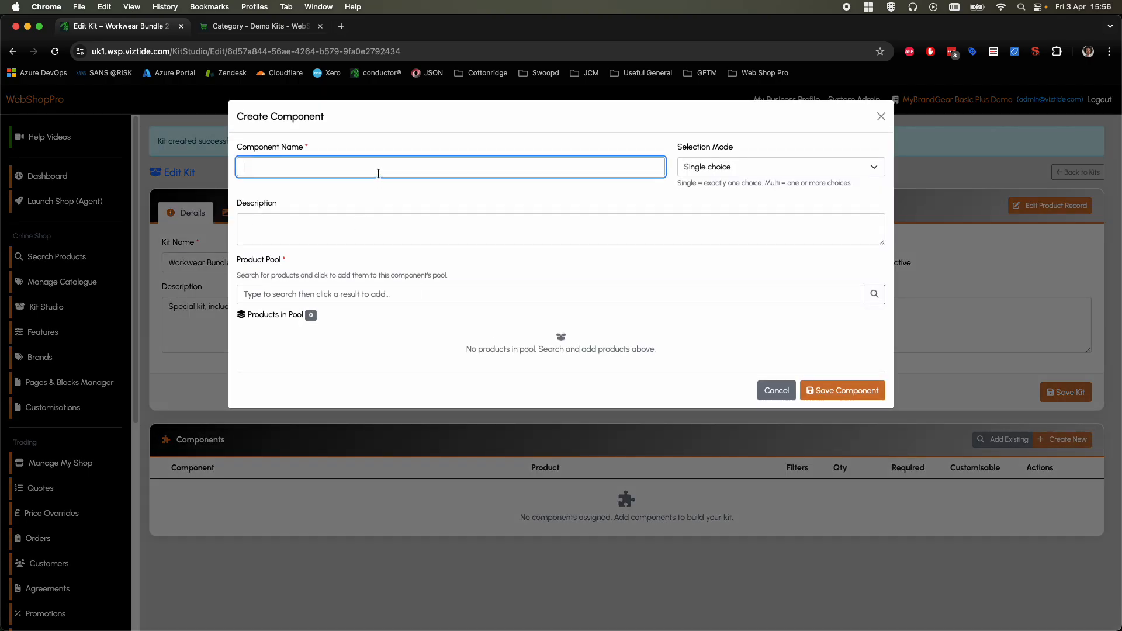
{"action": "type", "text": "5 Polo Shirts"}
{"action": "left_click", "coordinate": [617, 200]}
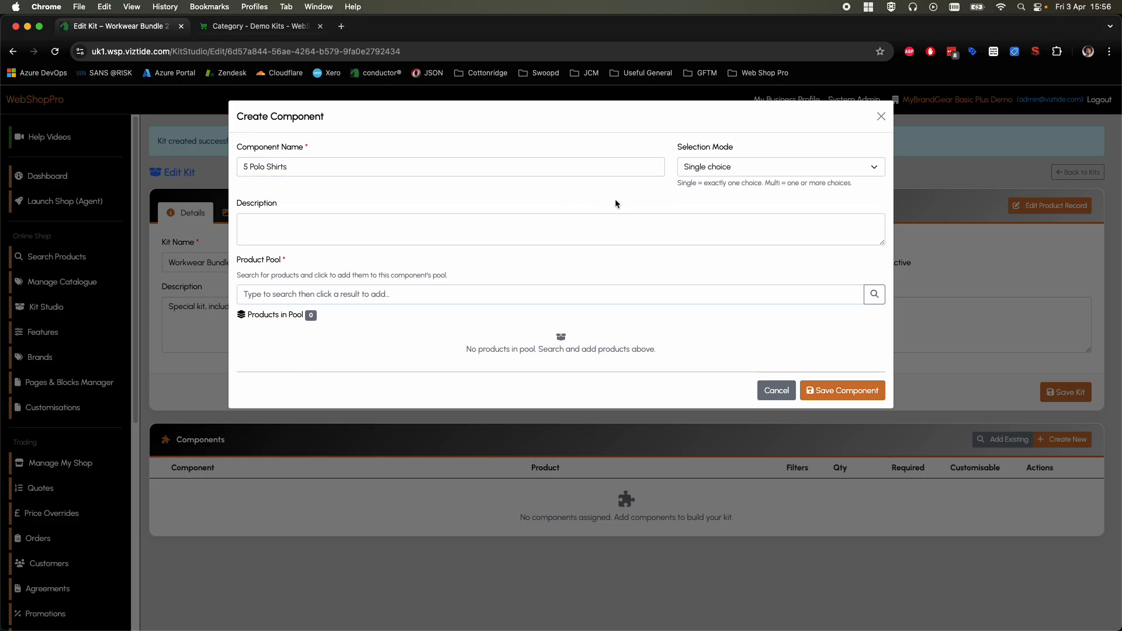
{"action": "left_click", "coordinate": [407, 294]}
{"action": "type", "text": "polo"}
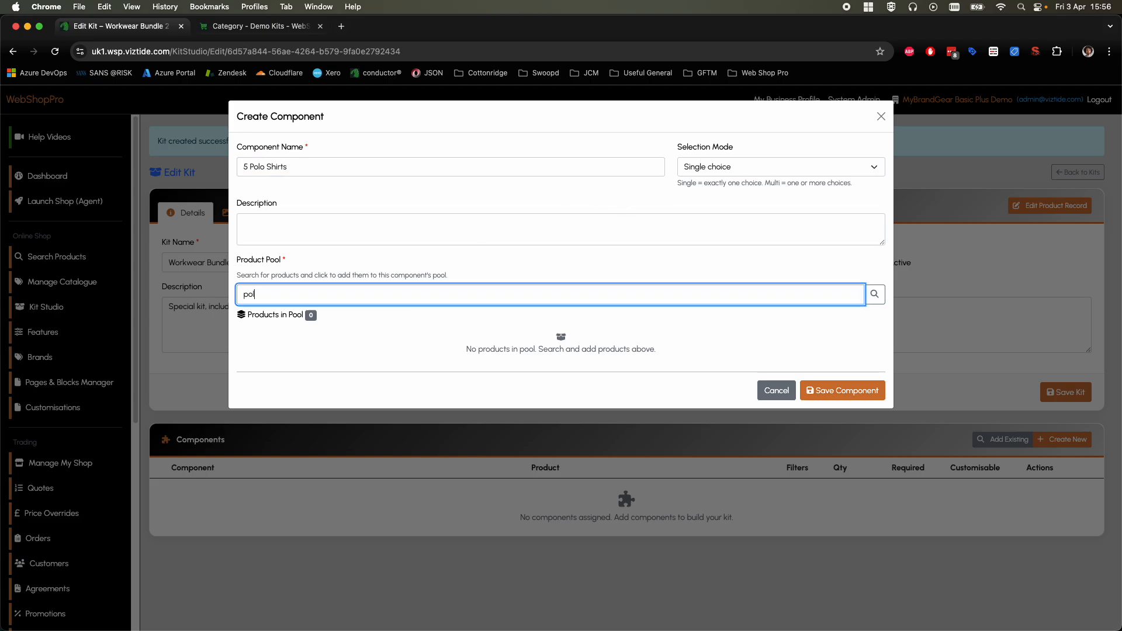
{"action": "left_click", "coordinate": [873, 296]}
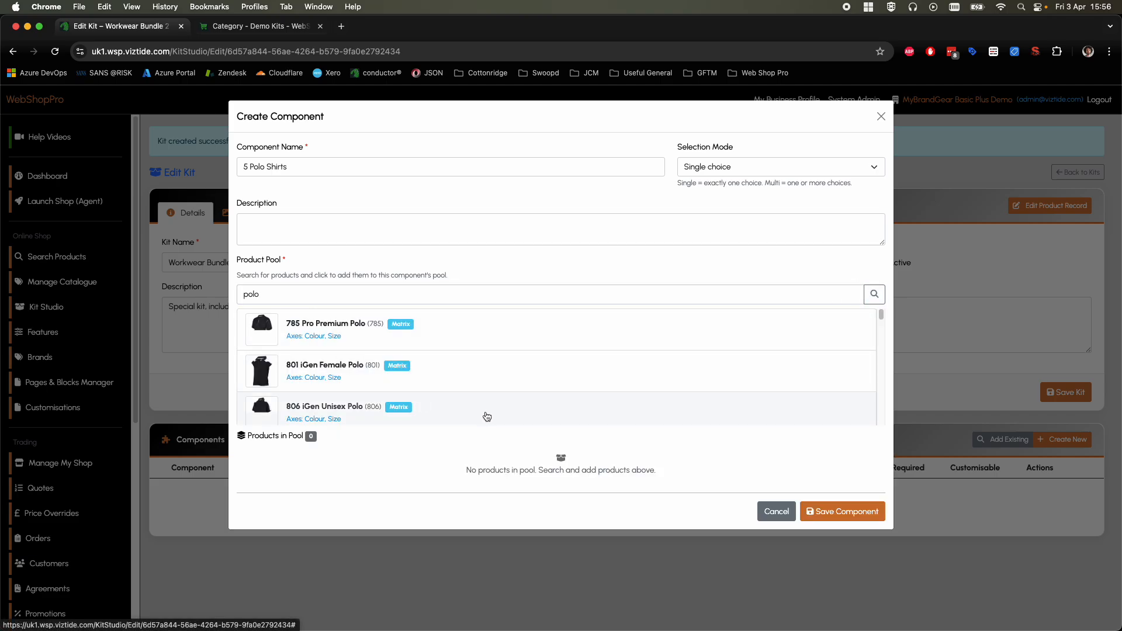
Step: Add 785 Pro Premium Polo, 801 iGen Female Polo, 806 iGen Unisex Polo and 867 Edge Pro Team Polo to the pool
{"action": "scroll", "coordinate": [448, 349], "scroll_direction": "down", "scroll_amount": 5}
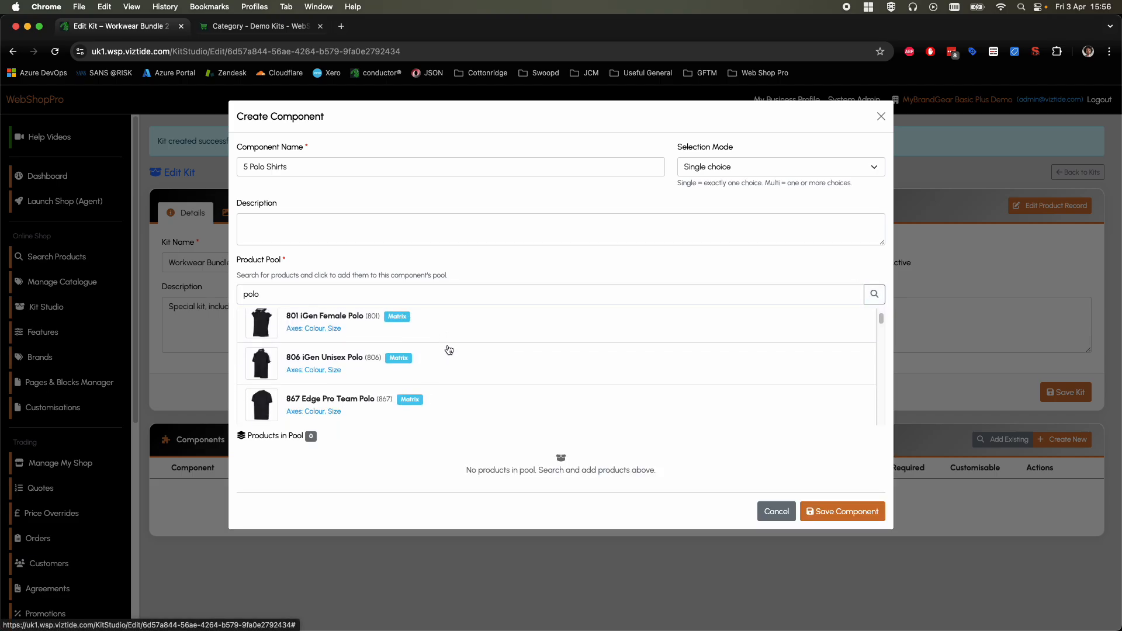
{"action": "scroll", "coordinate": [448, 349], "scroll_direction": "up", "scroll_amount": 5}
{"action": "scroll", "coordinate": [448, 351], "scroll_direction": "down", "scroll_amount": 3}
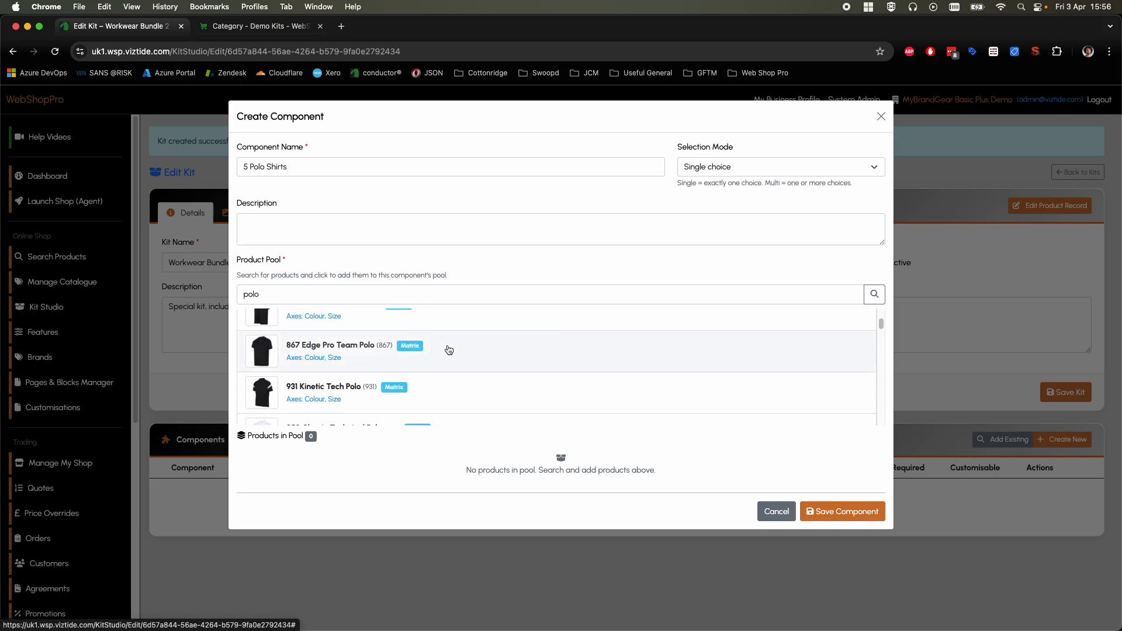
{"action": "scroll", "coordinate": [449, 350], "scroll_direction": "down", "scroll_amount": 3}
{"action": "scroll", "coordinate": [449, 359], "scroll_direction": "up", "scroll_amount": 1}
{"action": "scroll", "coordinate": [449, 363], "scroll_direction": "up", "scroll_amount": 5}
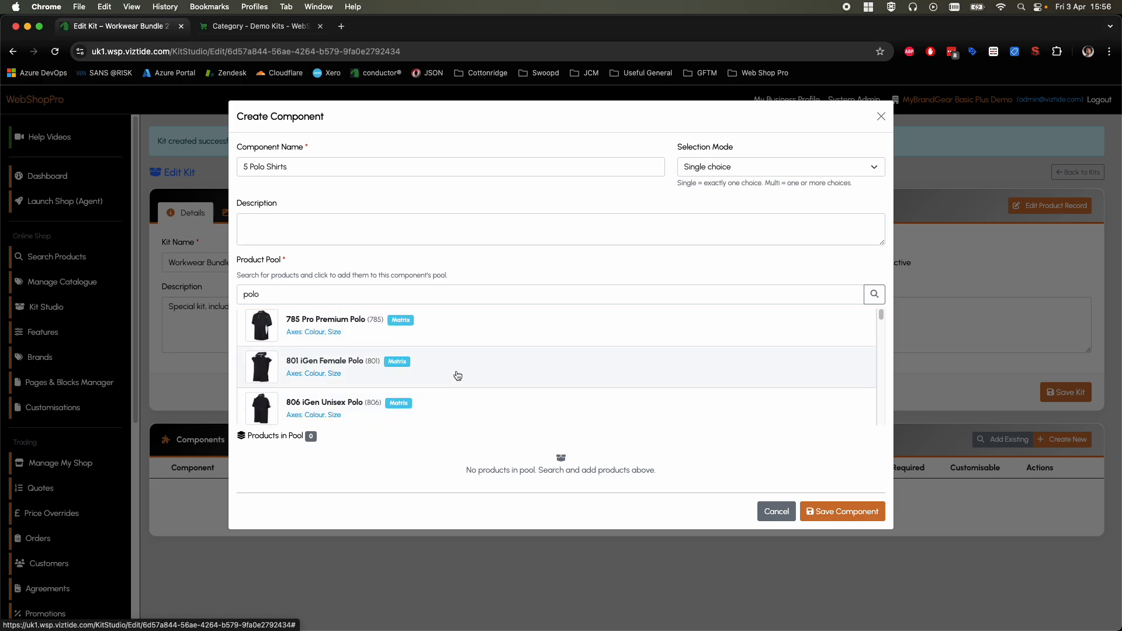
{"action": "left_click", "coordinate": [448, 331]}
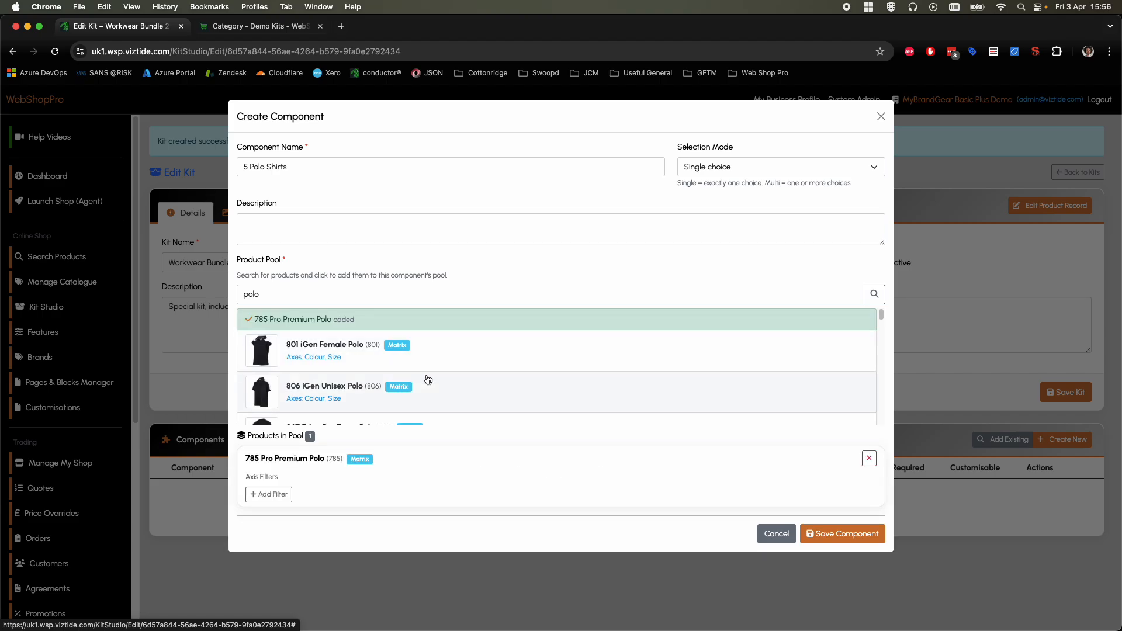
{"action": "left_click", "coordinate": [439, 347]}
{"action": "left_click", "coordinate": [438, 382]}
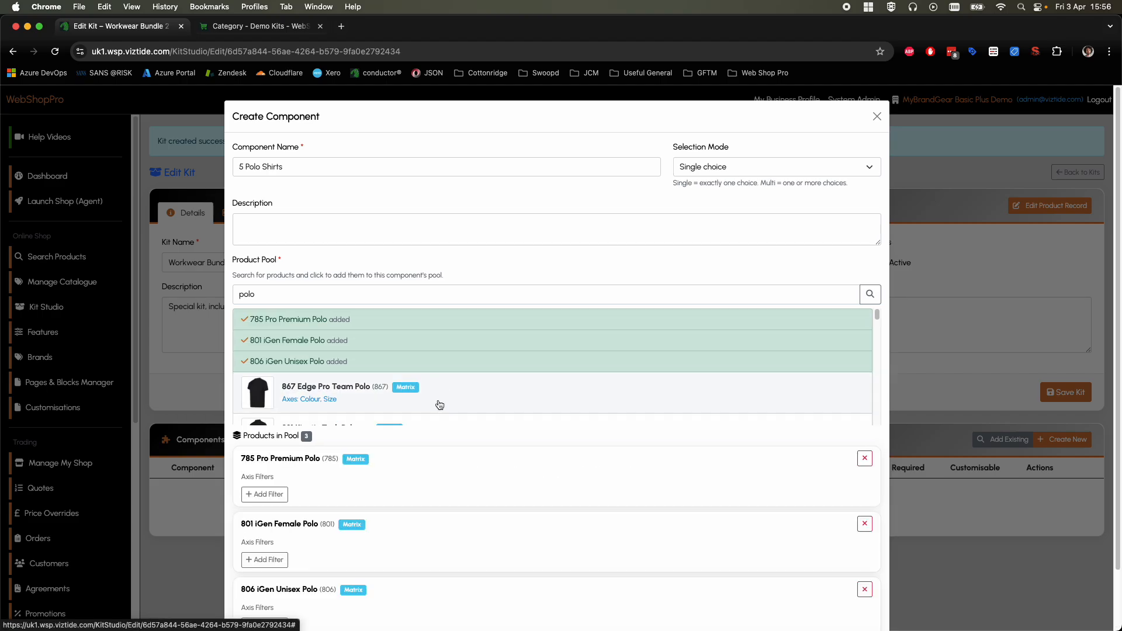
{"action": "left_click", "coordinate": [439, 402]}
Step: Add 931 Kinetic Tech Polo, 950 Classic Technical Polo, Active Poloshirt and AWDis Academy Kids Piqué Polo Shirt to the pool
{"action": "scroll", "coordinate": [454, 359], "scroll_direction": "down", "scroll_amount": 2}
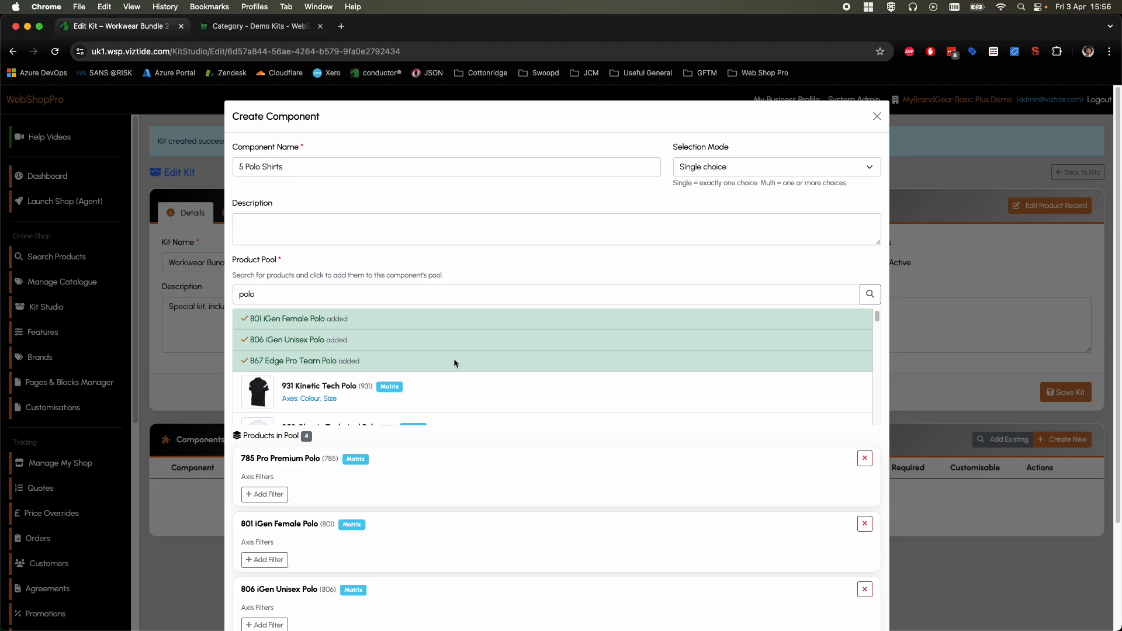
{"action": "left_click", "coordinate": [453, 371]}
{"action": "left_click", "coordinate": [452, 392]}
{"action": "left_click", "coordinate": [451, 406]}
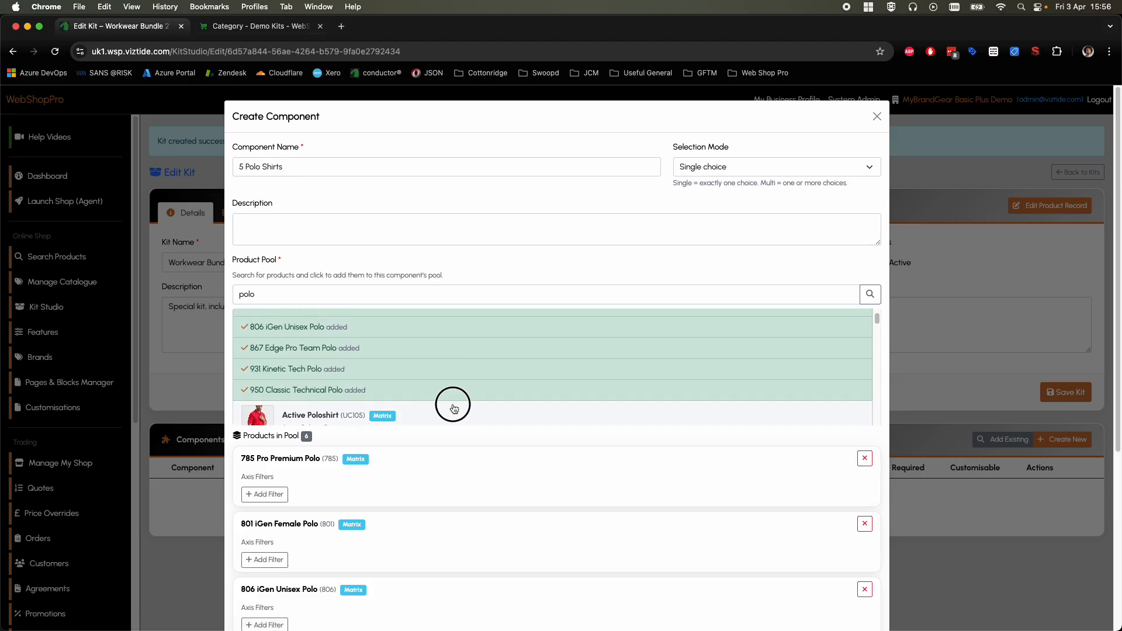
{"action": "scroll", "coordinate": [451, 384], "scroll_direction": "down", "scroll_amount": 2}
{"action": "left_click", "coordinate": [516, 353]}
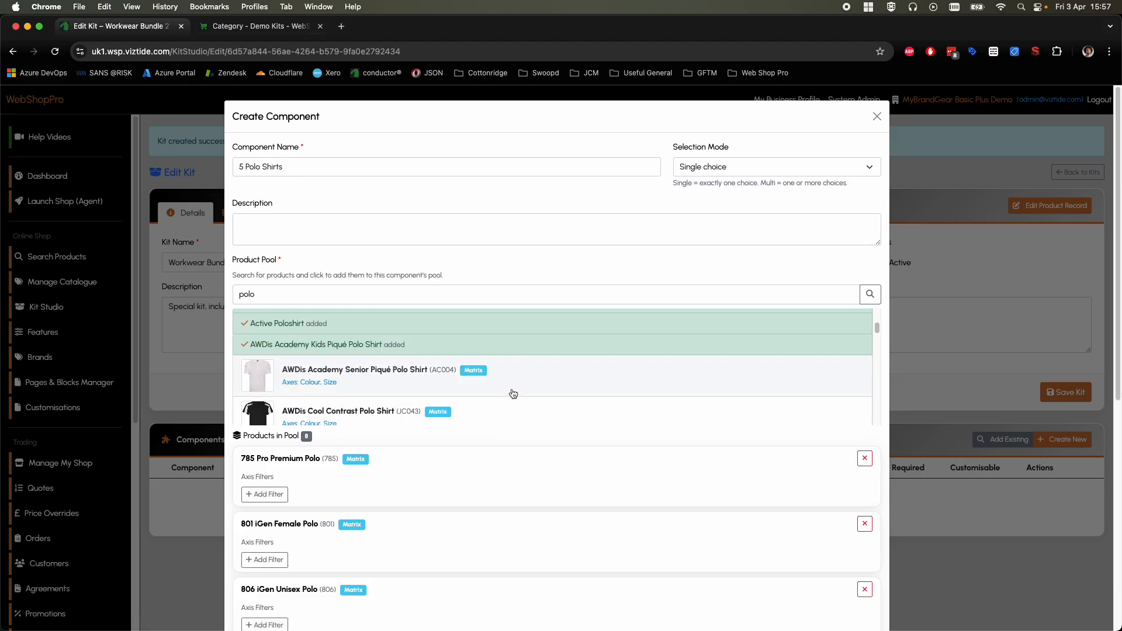
Step: Review the products in the pool and save the polo shirt component
{"action": "scroll", "coordinate": [496, 458], "scroll_direction": "down", "scroll_amount": 5}
{"action": "scroll", "coordinate": [485, 474], "scroll_direction": "down", "scroll_amount": 3}
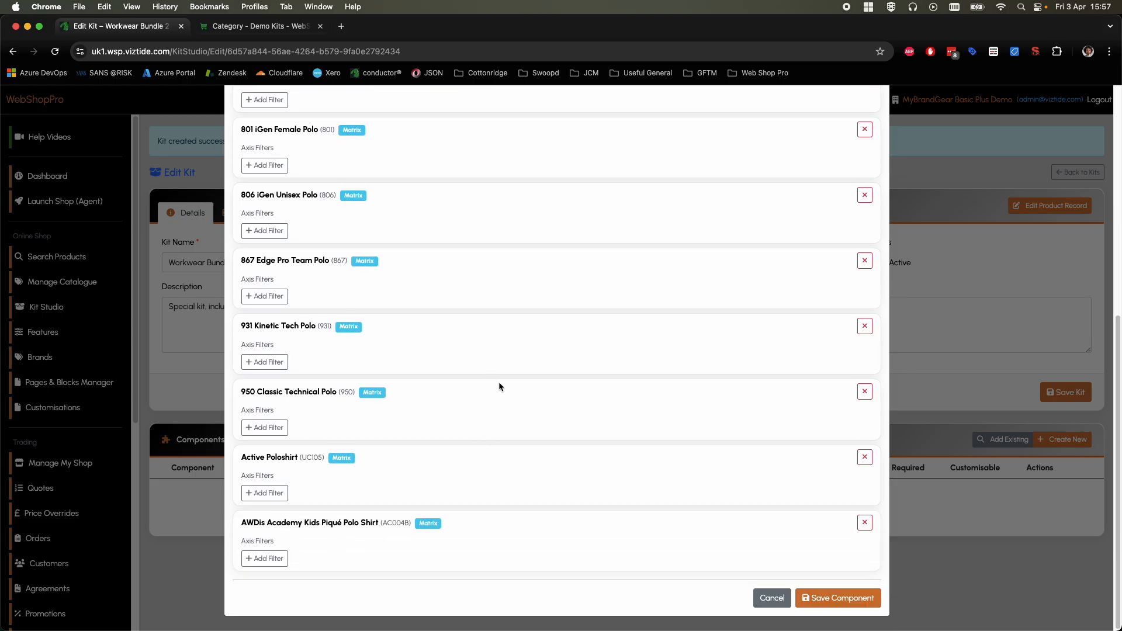
{"action": "scroll", "coordinate": [502, 388], "scroll_direction": "up", "scroll_amount": 5}
{"action": "scroll", "coordinate": [503, 388], "scroll_direction": "down", "scroll_amount": 5}
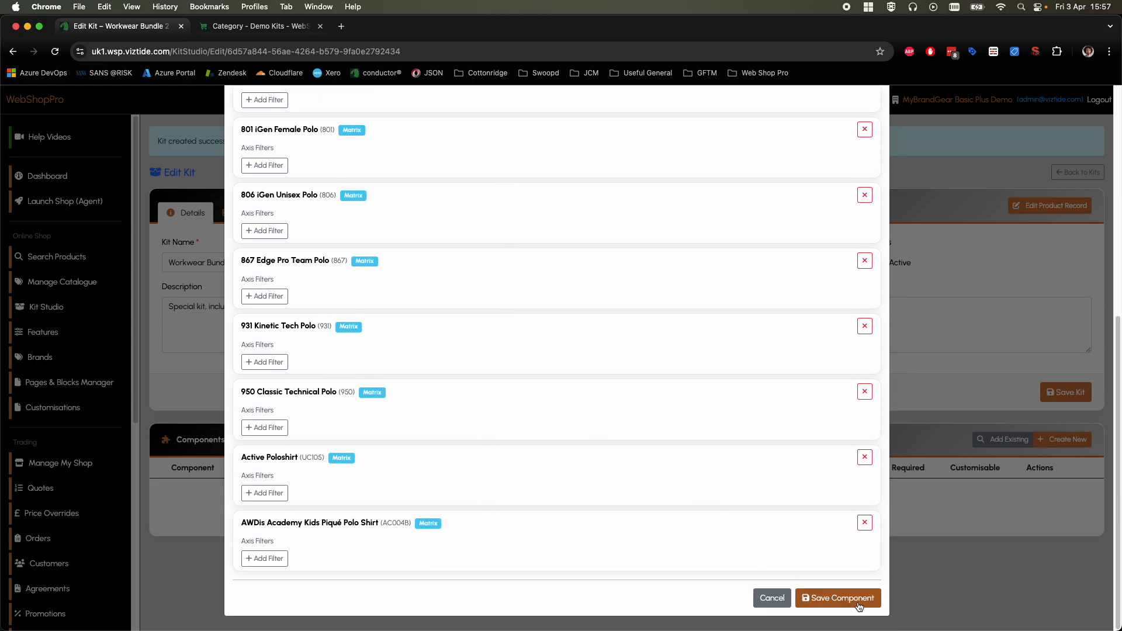
{"action": "left_click", "coordinate": [859, 599]}
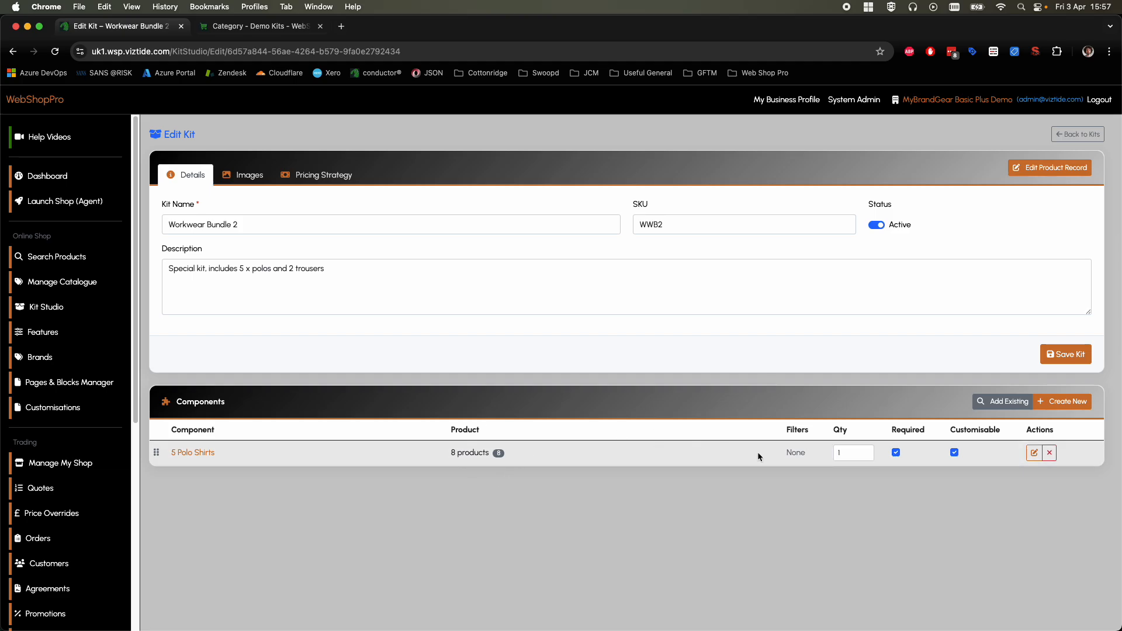
Step: Set the quantity of the 5 Polo Shirts component to 5
{"action": "double_click", "coordinate": [865, 451]}
{"action": "double_click", "coordinate": [867, 453]}
{"action": "left_click", "coordinate": [857, 503]}
Step: Start another new kit component and name it 1 pair of Trousers
{"action": "left_click", "coordinate": [1057, 403]}
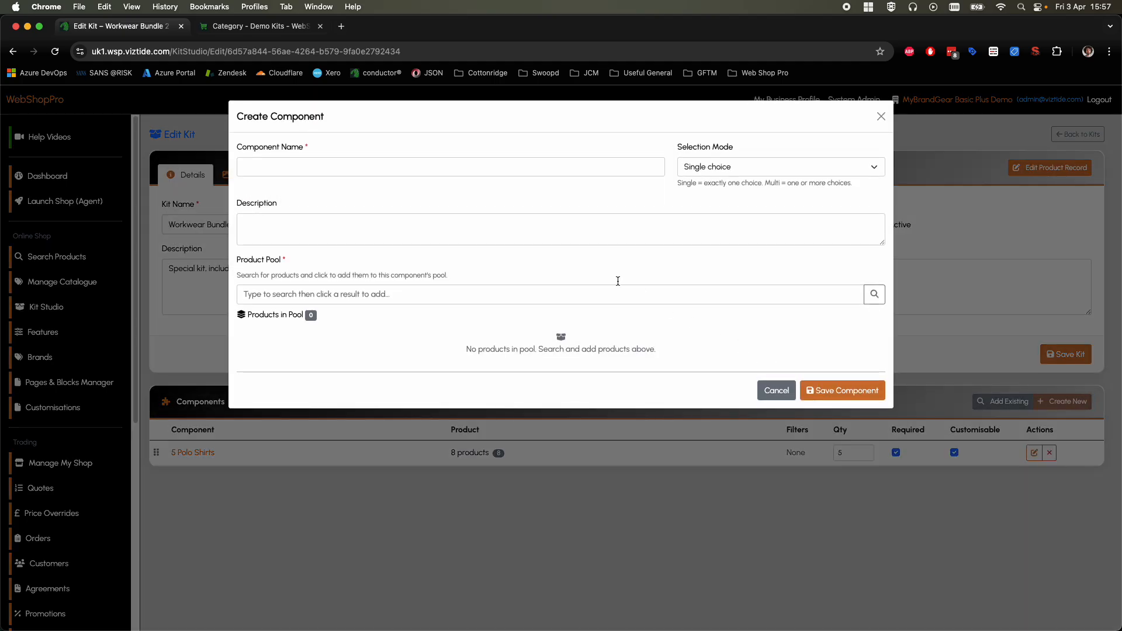
{"action": "left_click", "coordinate": [387, 166]}
{"action": "type", "text": "Trou"}
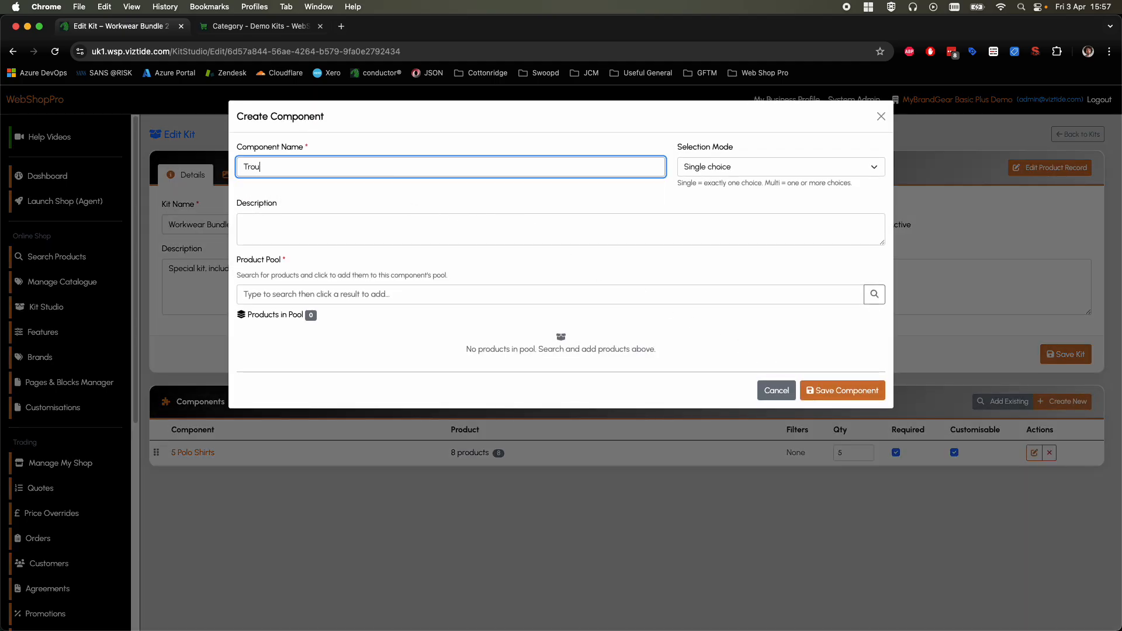
{"action": "type", "text": "sers x"}
{"action": "key", "text": "super+Left"}
{"action": "type", "text": "1 pair of"}
Step: Search the product pool for "trousers" and add ADC Slim Fit Stretch Trousers to the component
{"action": "left_click", "coordinate": [332, 299]}
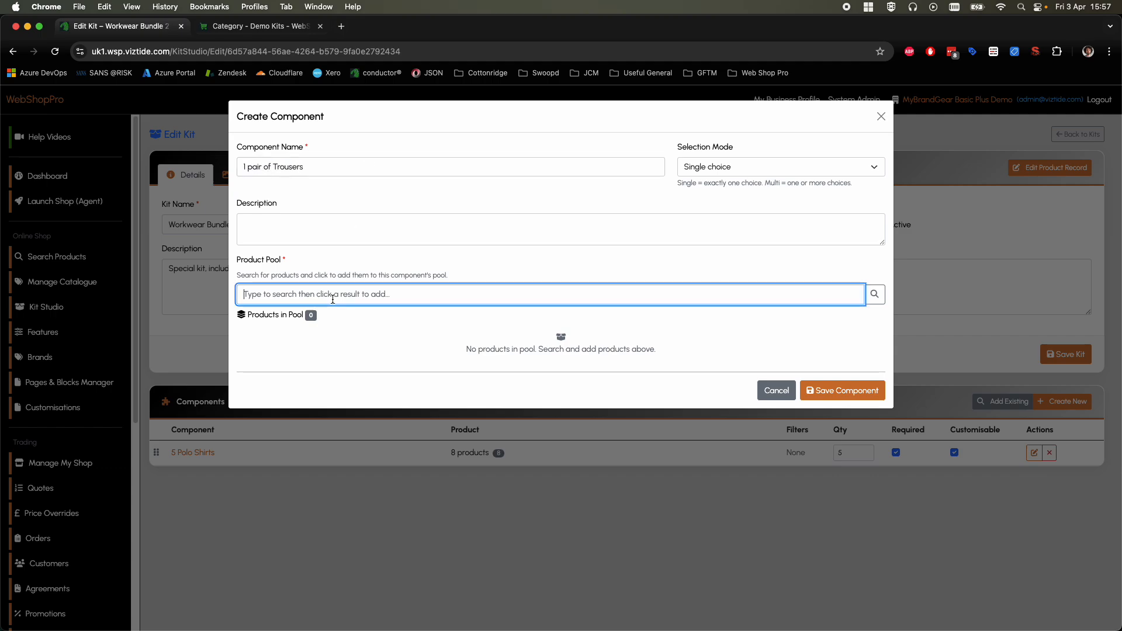
{"action": "type", "text": "trouser"}
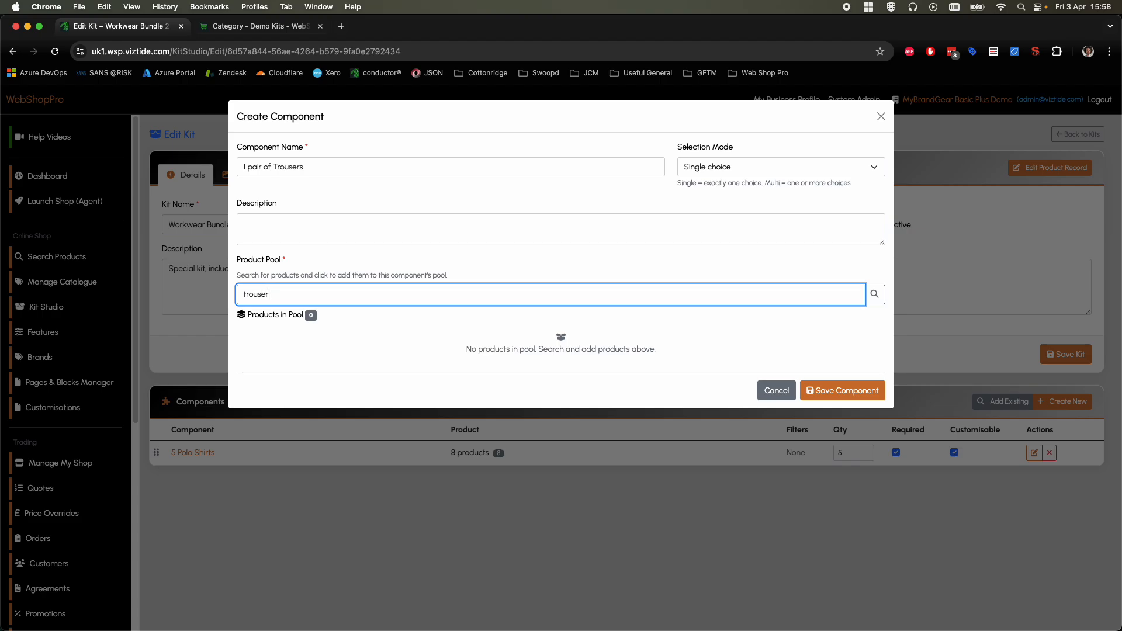
{"action": "type", "text": "s"}
{"action": "left_click", "coordinate": [875, 294]}
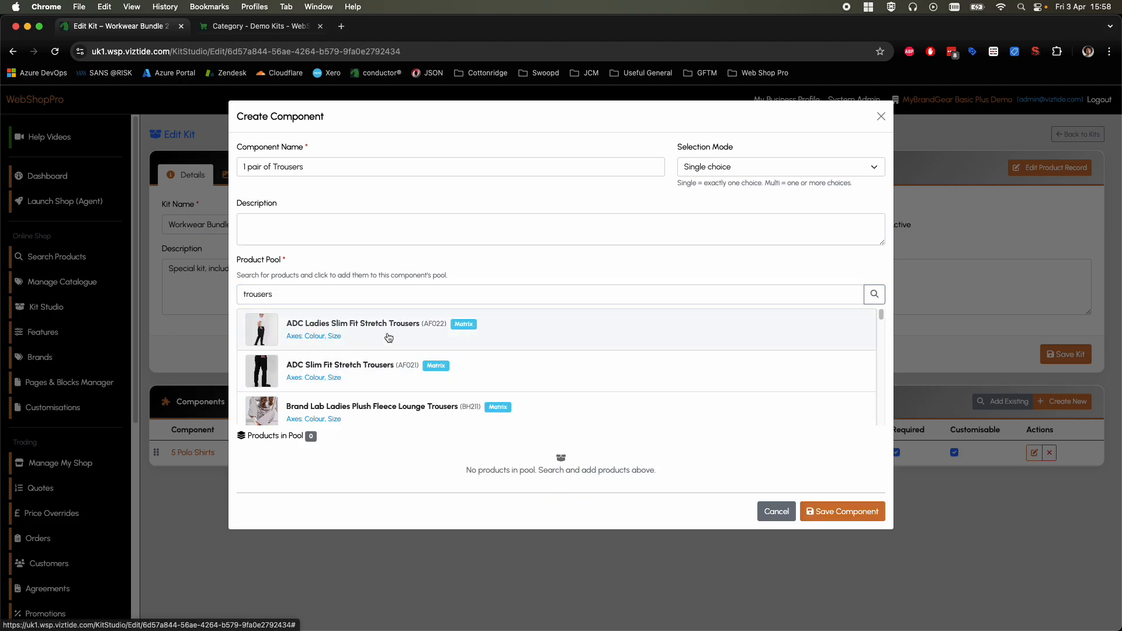
{"action": "left_click", "coordinate": [386, 365]}
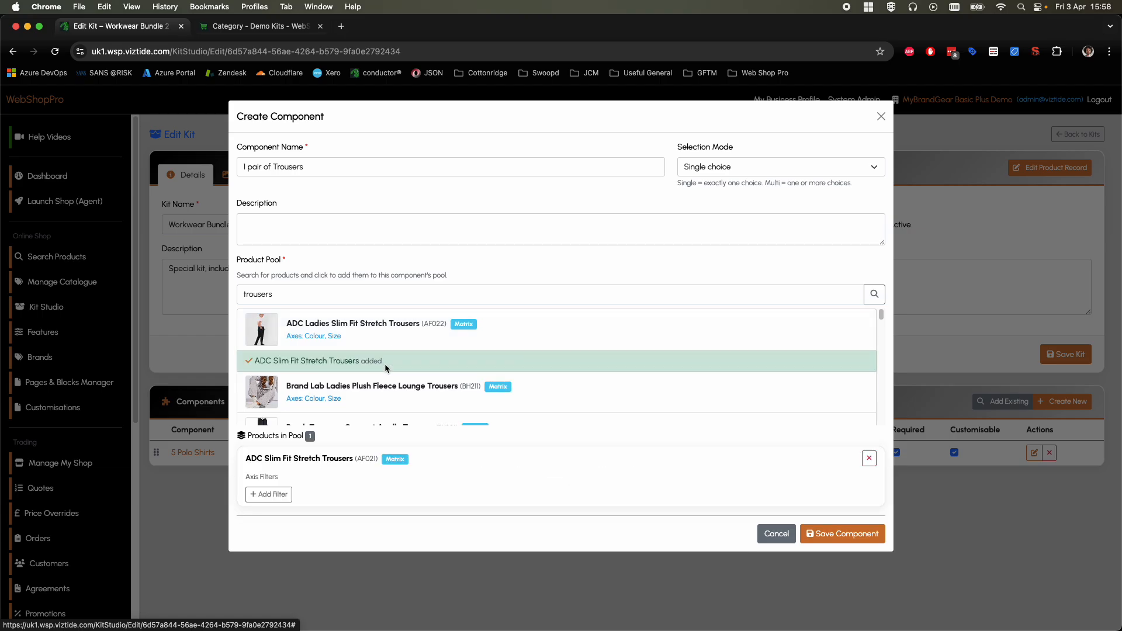
Step: Save the trousers component and make it non-customisable in the kit
{"action": "left_click", "coordinate": [822, 534]}
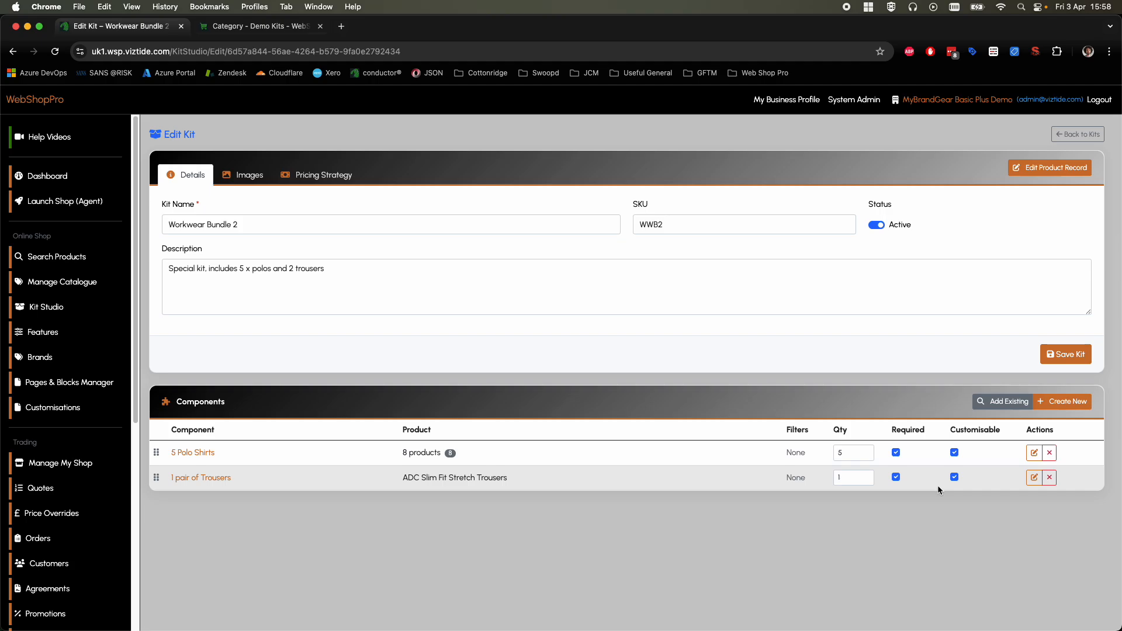
{"action": "left_click", "coordinate": [954, 478]}
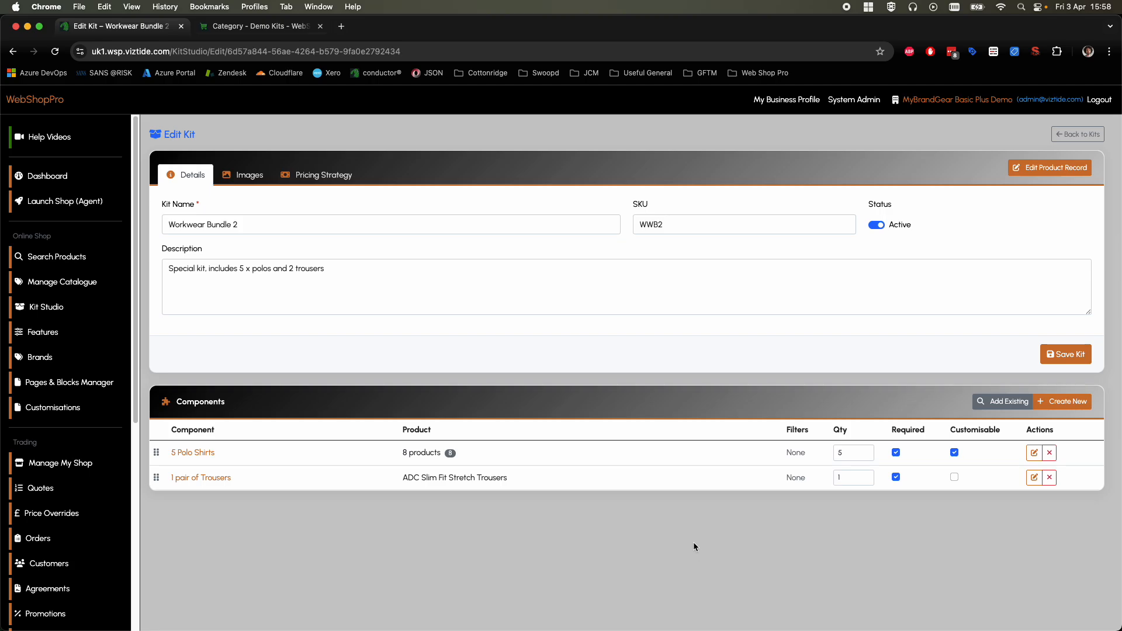
Step: Try copying the kit image from the Active Poloshirt component product and reset the choice to Do not copy
{"action": "left_click", "coordinate": [253, 176]}
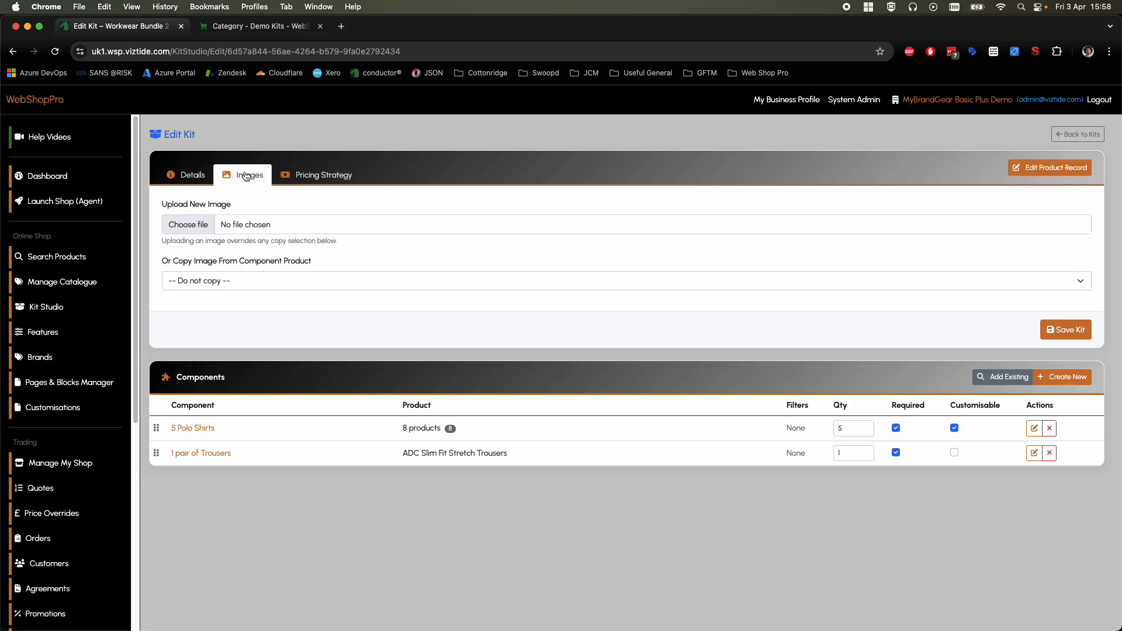
{"action": "left_click", "coordinate": [229, 283]}
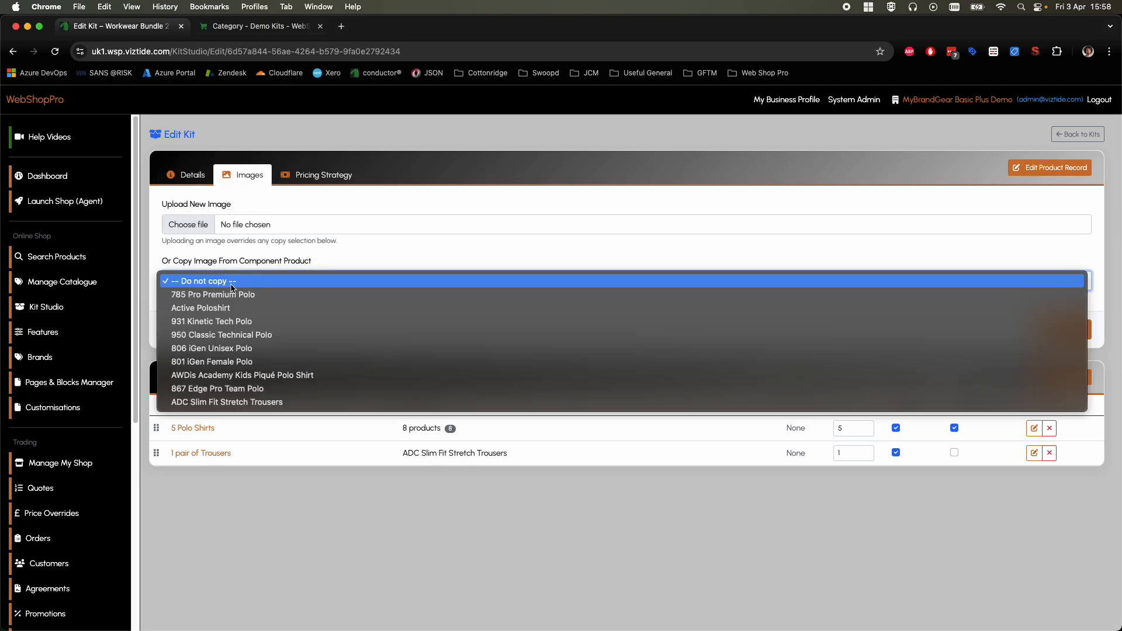
{"action": "left_click", "coordinate": [234, 255]}
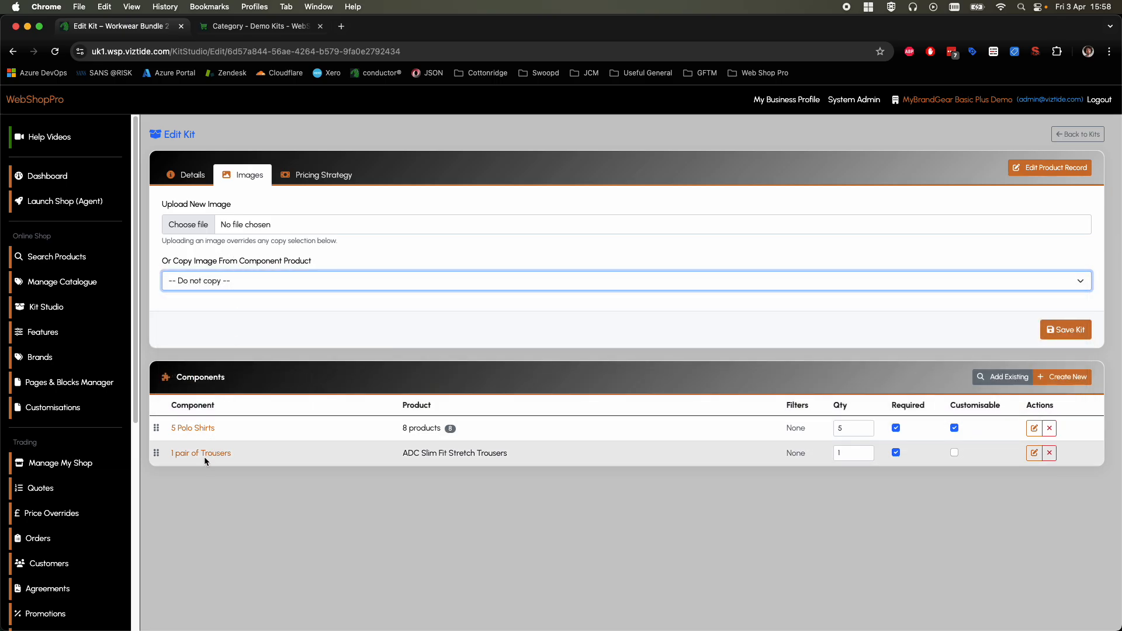
{"action": "left_click", "coordinate": [215, 283]}
{"action": "left_click", "coordinate": [218, 303]}
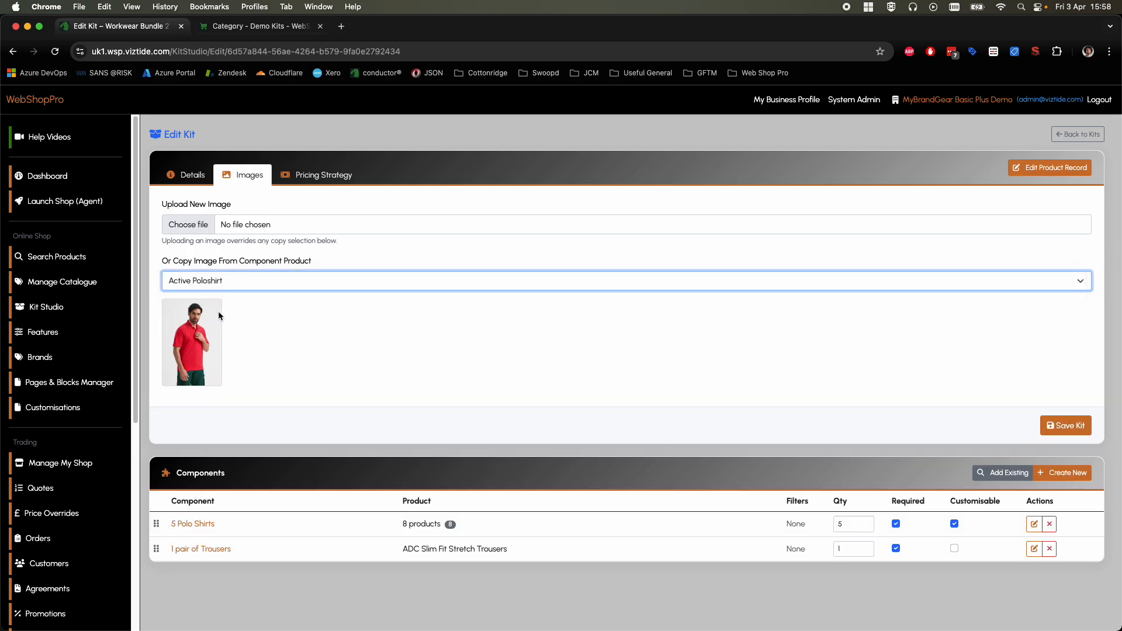
{"action": "left_click", "coordinate": [225, 280]}
{"action": "left_click", "coordinate": [228, 251]}
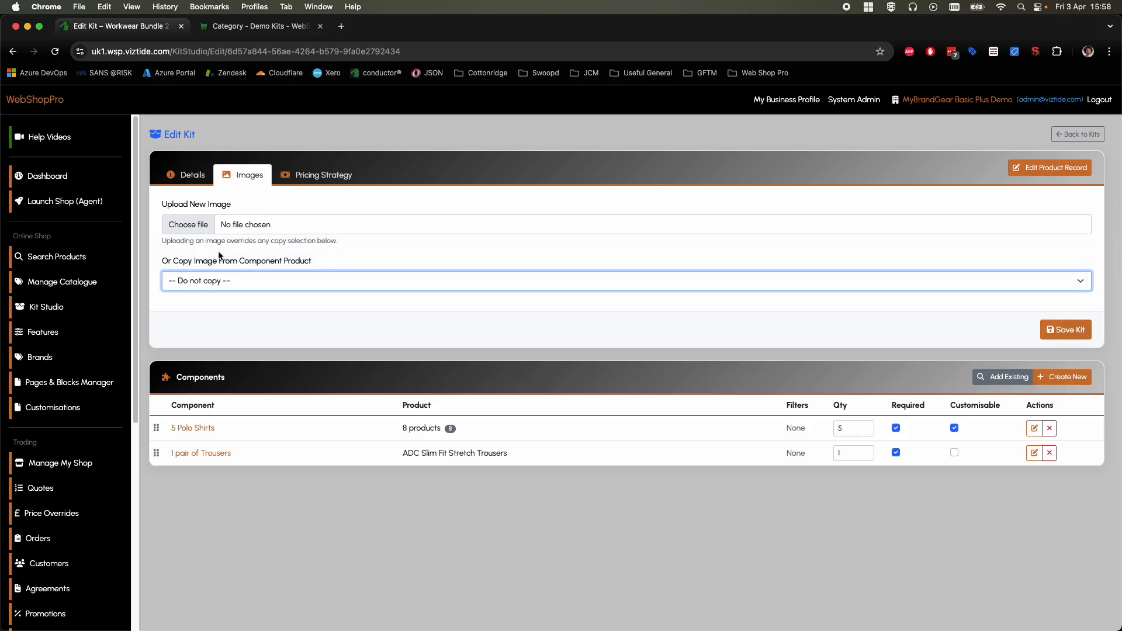
Step: Upload ww-bundle-1.png as the kit image, save the kit and view its saved image
{"action": "left_click", "coordinate": [207, 227]}
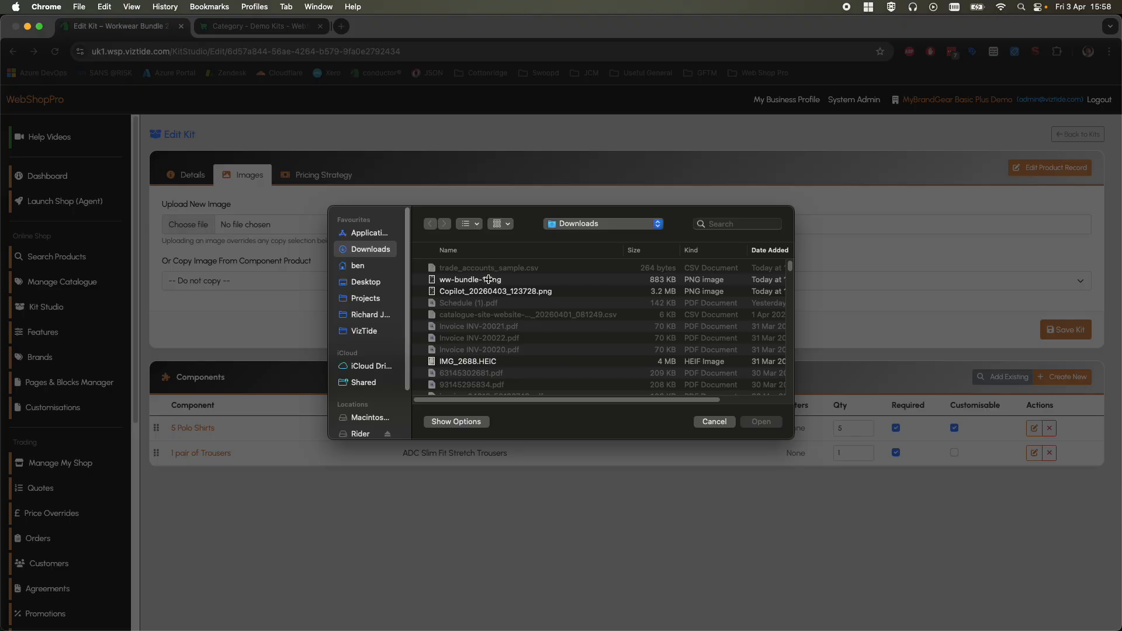
{"action": "left_click", "coordinate": [488, 281]}
{"action": "left_click", "coordinate": [760, 421]}
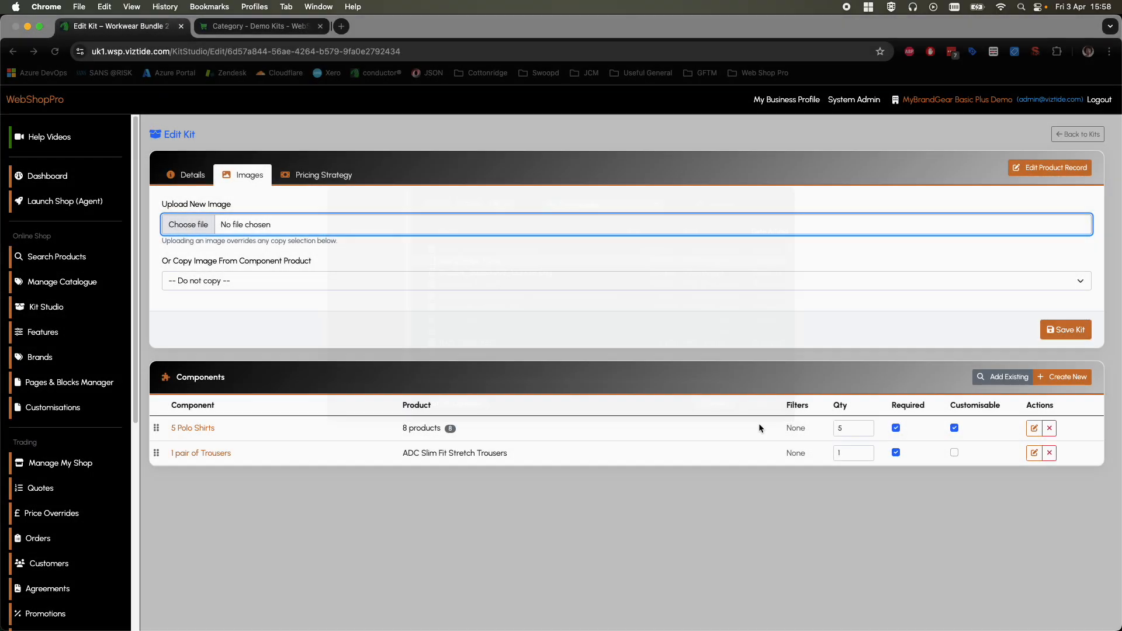
{"action": "left_click", "coordinate": [1065, 325]}
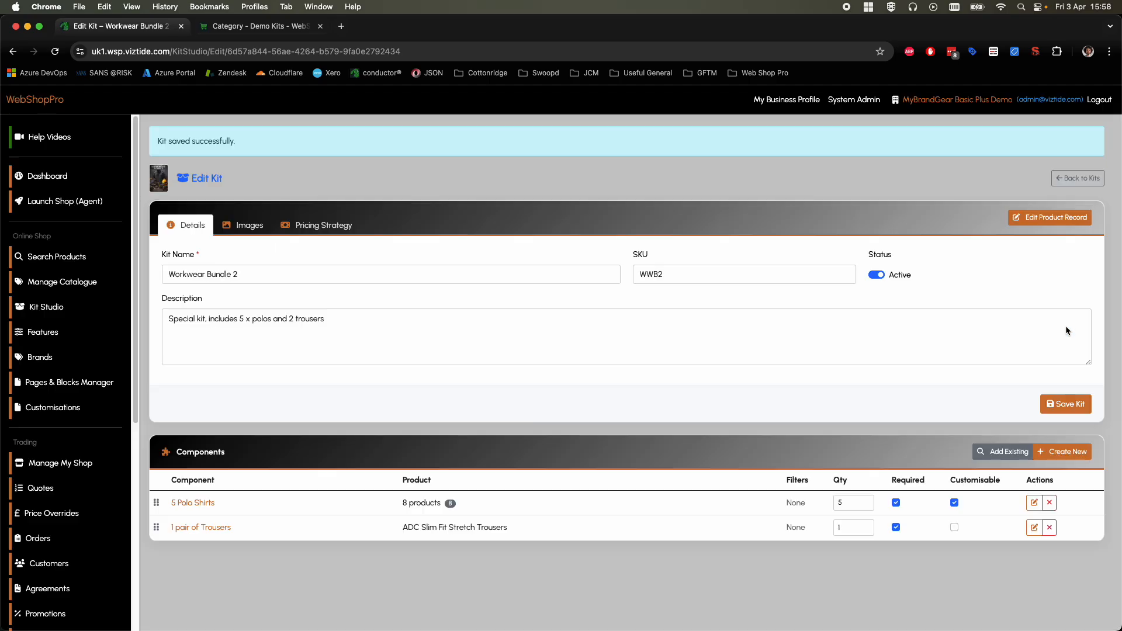
{"action": "left_click", "coordinate": [242, 225]}
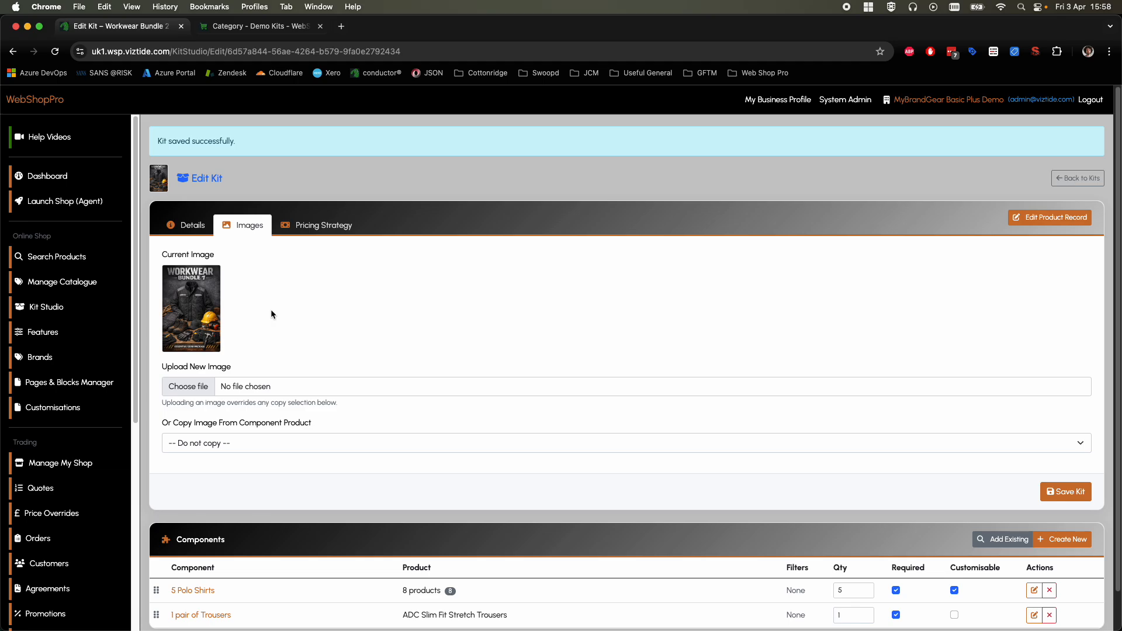
Step: Give the kit Fixed pricing with a fixed price of £199.99 and save the kit
{"action": "left_click", "coordinate": [329, 227]}
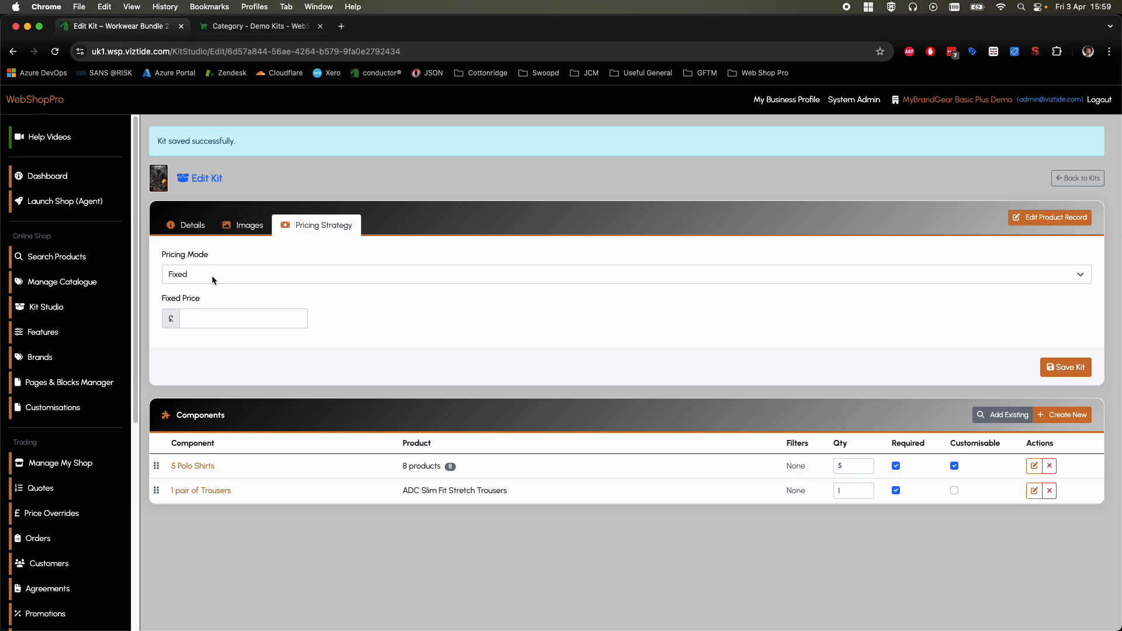
{"action": "left_click", "coordinate": [219, 317]}
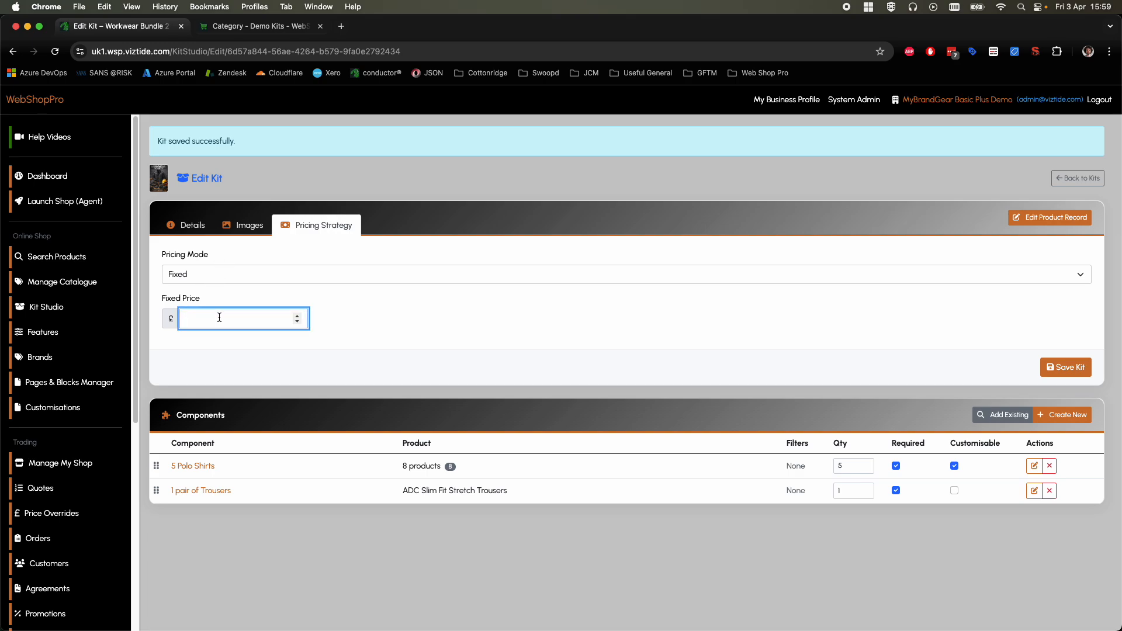
{"action": "type", "text": "199.99"}
{"action": "left_click", "coordinate": [424, 320]}
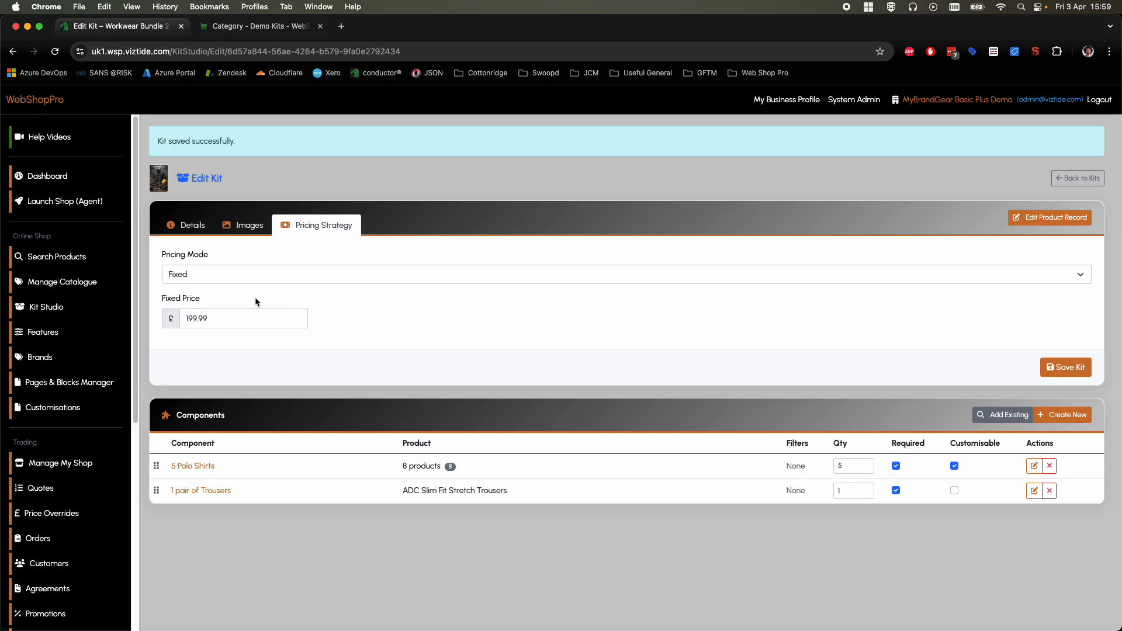
{"action": "left_click", "coordinate": [236, 275]}
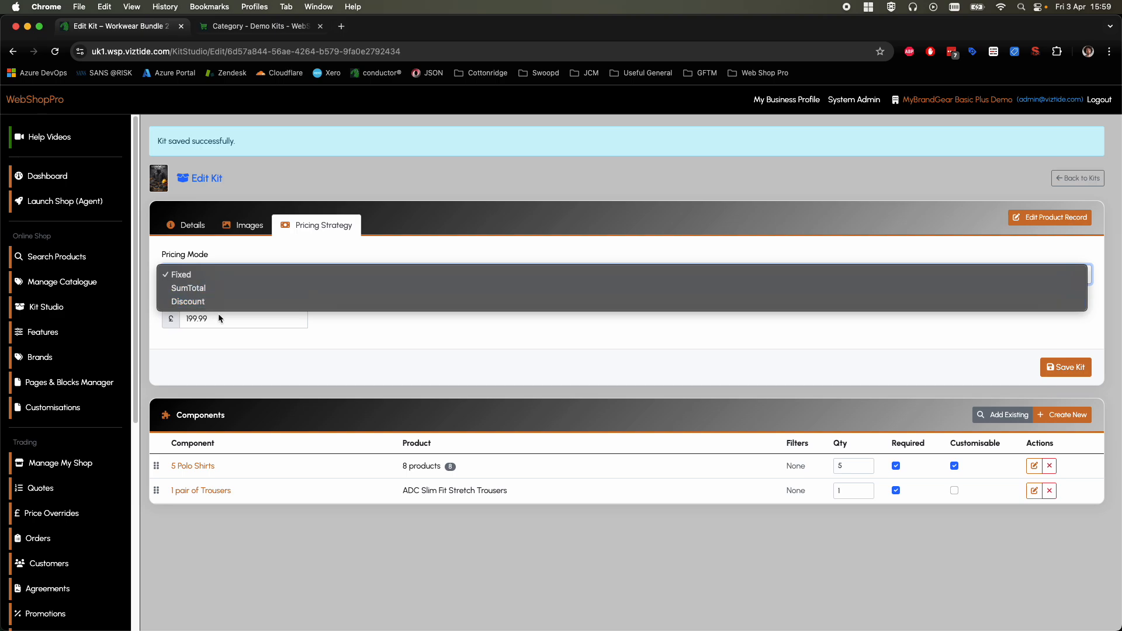
{"action": "left_click", "coordinate": [328, 346]}
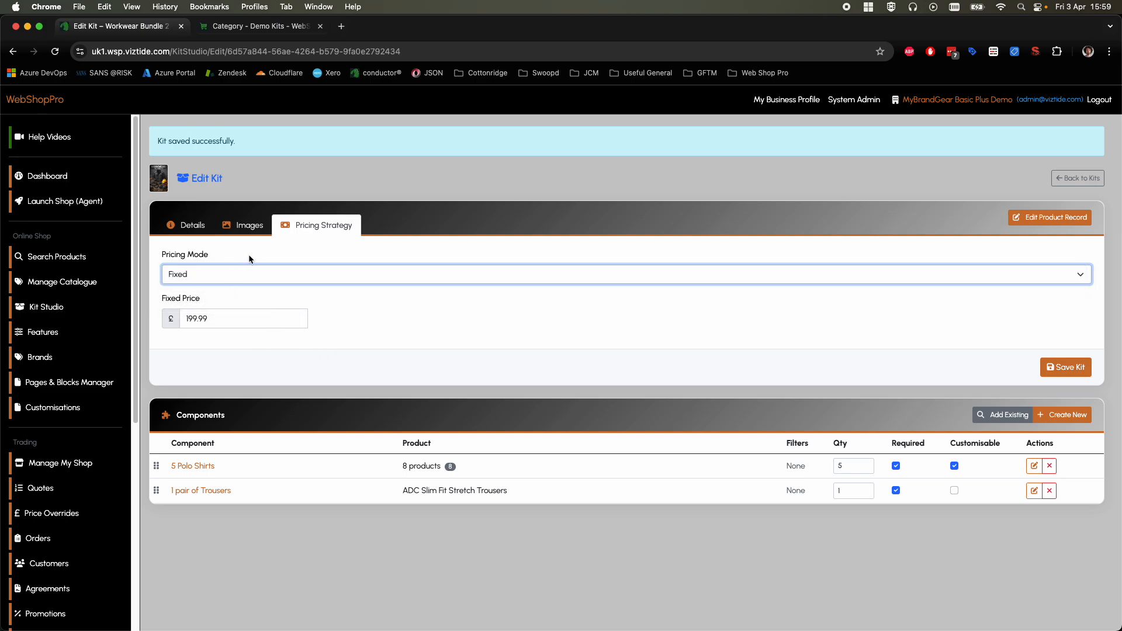
{"action": "left_click", "coordinate": [1062, 365]}
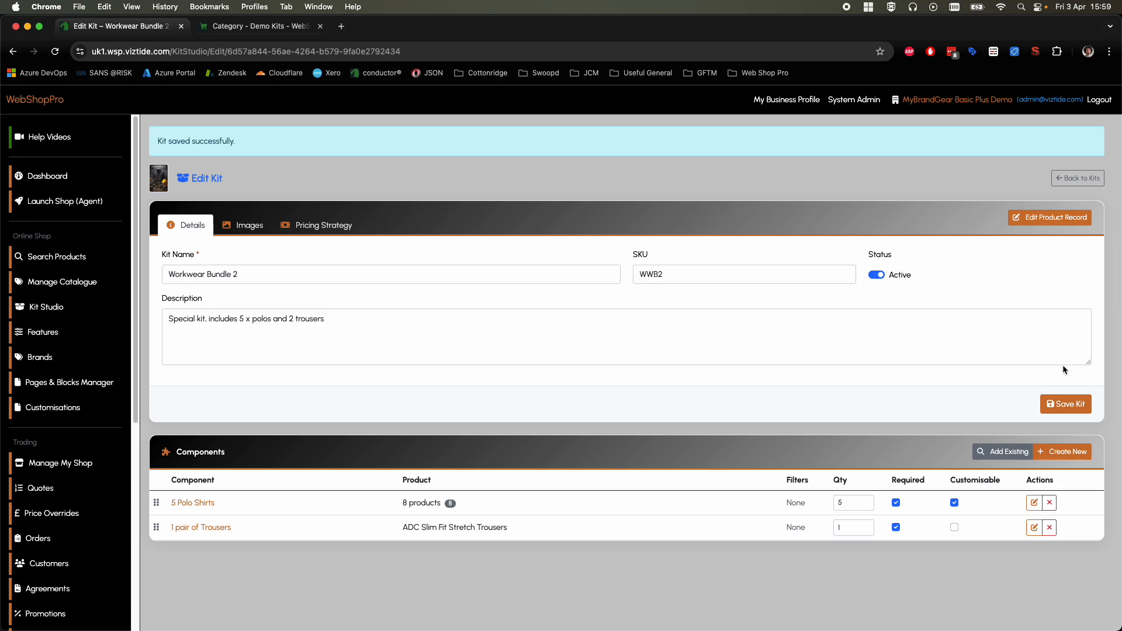
Step: Copy the kit name Workwear Bundle 2 from the kit details
{"action": "left_click_drag", "start_coordinate": [235, 277], "coordinate": [165, 278]}
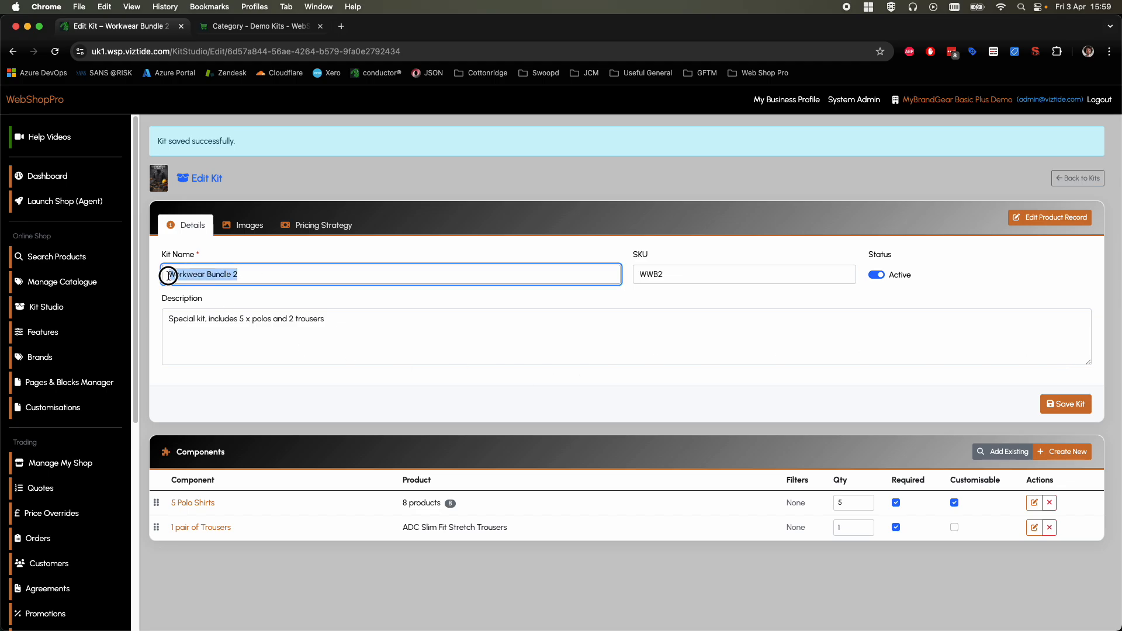
{"action": "right_click", "coordinate": [190, 274]}
{"action": "left_click", "coordinate": [227, 375]}
Step: Check the Demo Kits category in the online shop and return to the kit editor
{"action": "left_click", "coordinate": [257, 26]}
{"action": "left_click", "coordinate": [604, 188]}
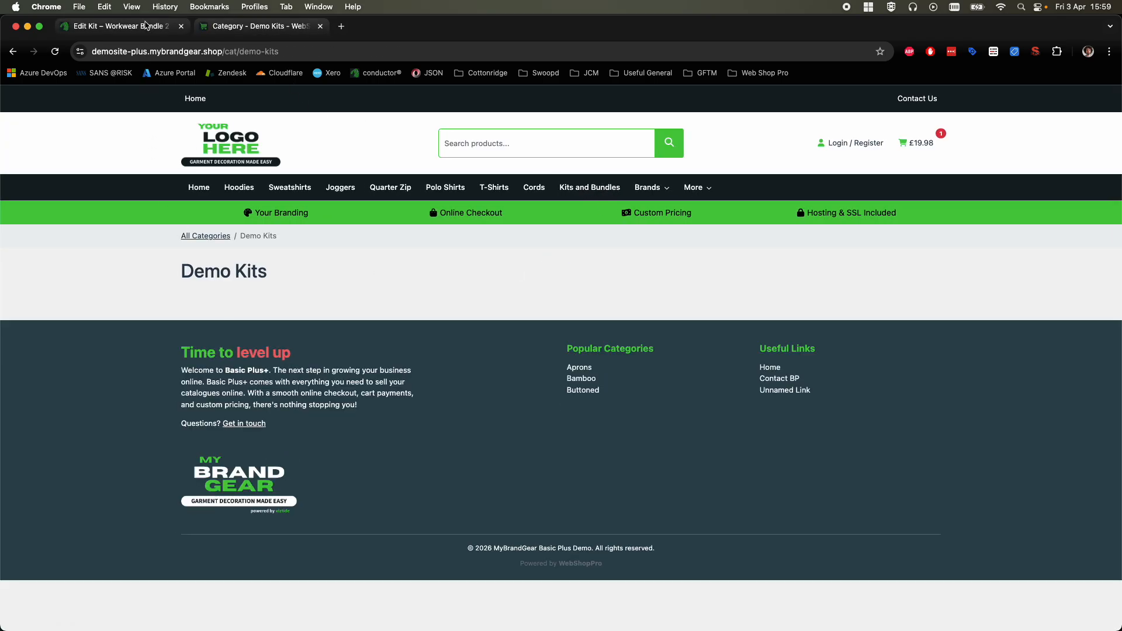
{"action": "left_click", "coordinate": [146, 25]}
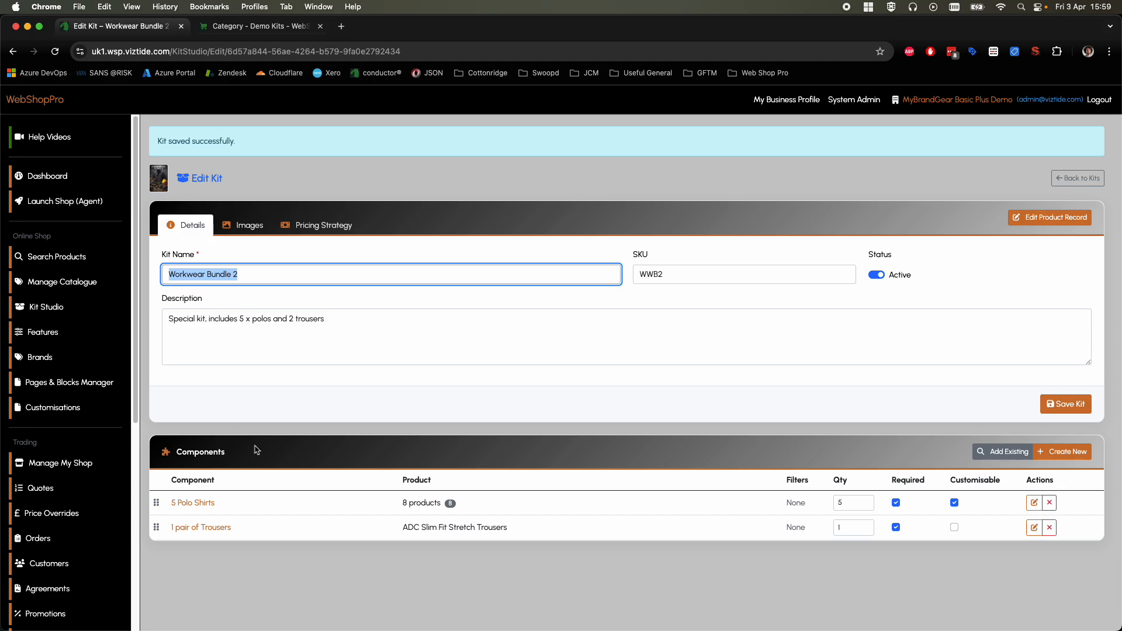
Step: Search for Workwear Bundle 2 by its copied name and add it to the Demo Kits category in the catalogue
{"action": "left_click", "coordinate": [59, 284]}
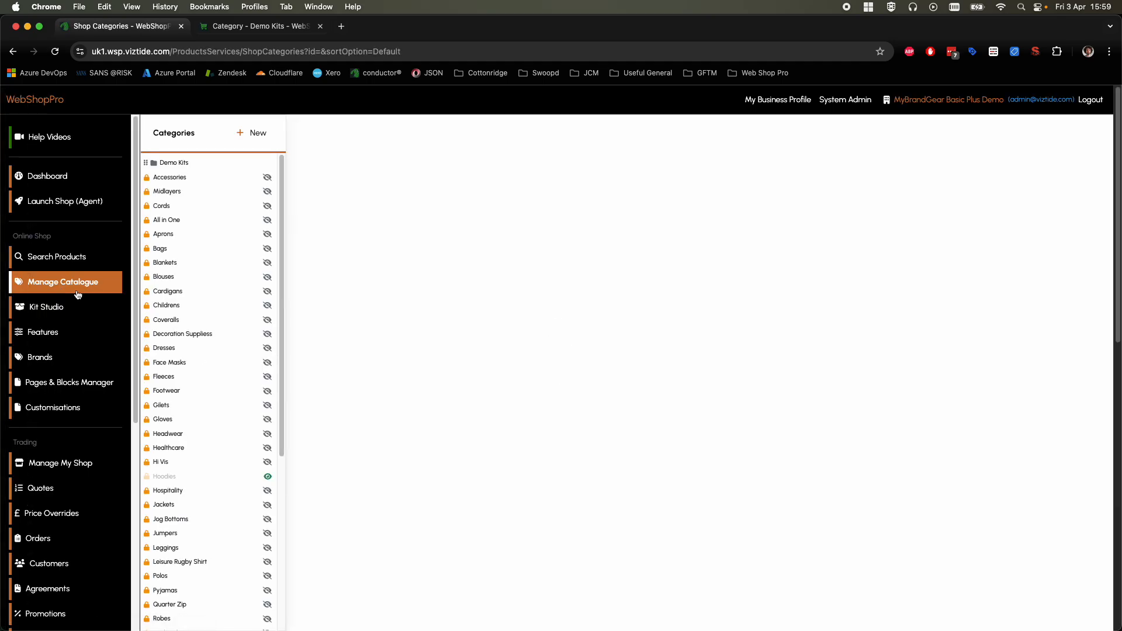
{"action": "left_click", "coordinate": [187, 163]}
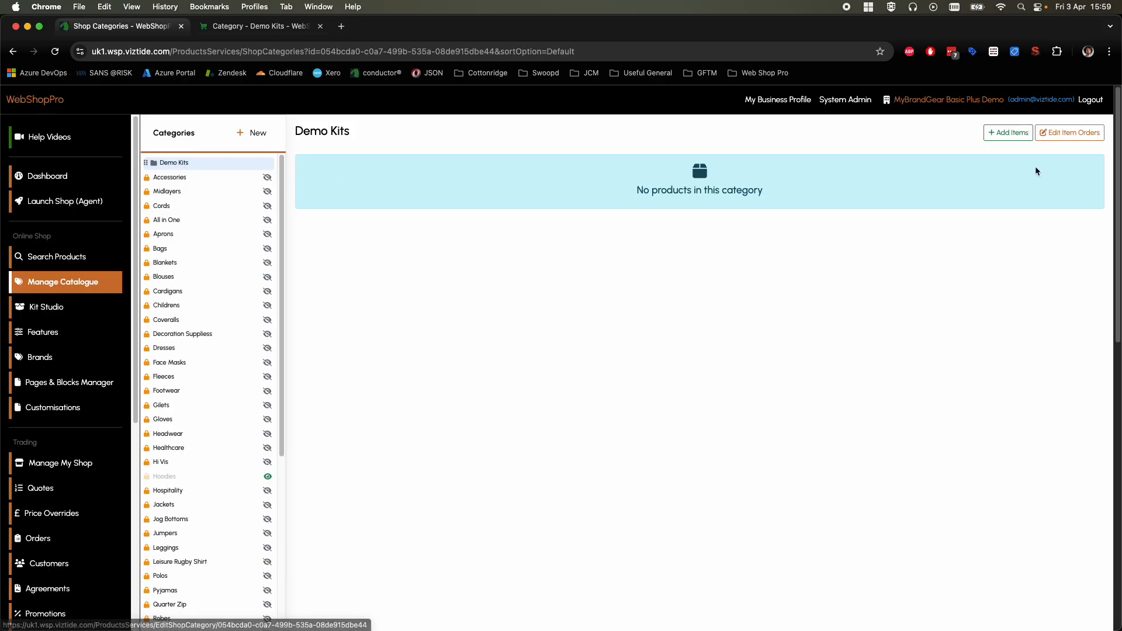
{"action": "left_click", "coordinate": [995, 133]}
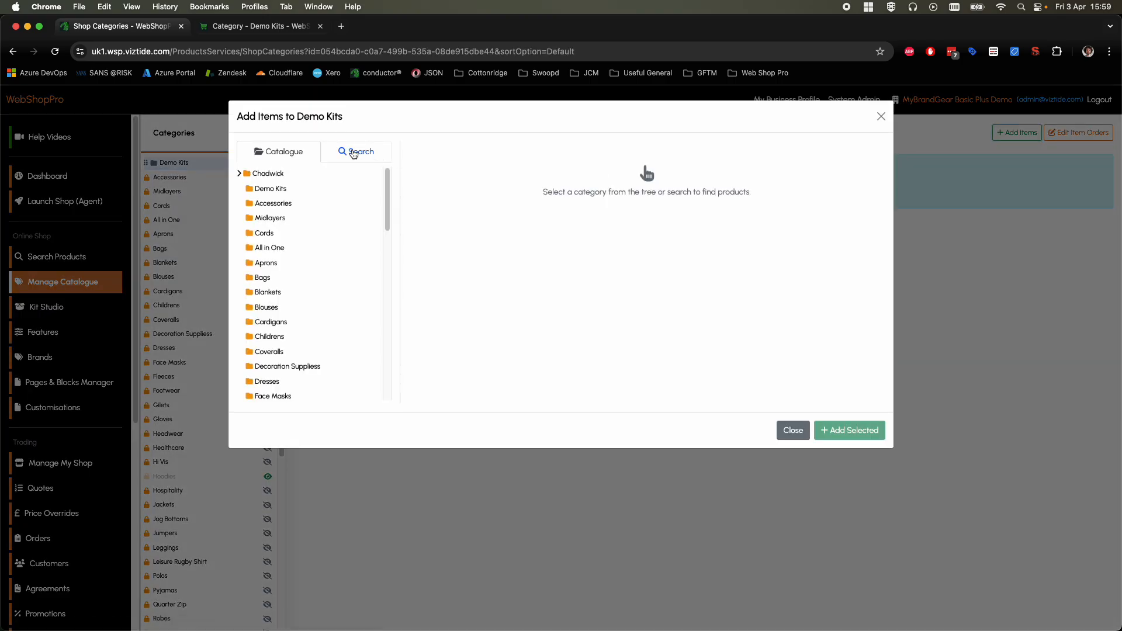
{"action": "left_click", "coordinate": [352, 153]}
{"action": "right_click", "coordinate": [296, 173]}
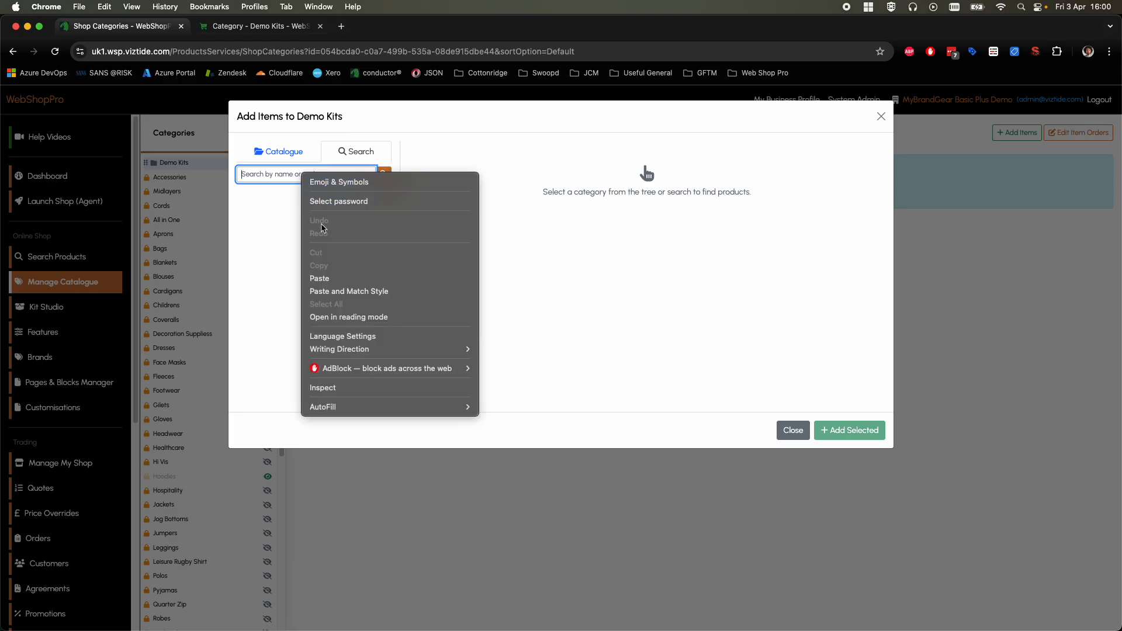
{"action": "left_click", "coordinate": [326, 276]}
{"action": "left_click", "coordinate": [383, 174]}
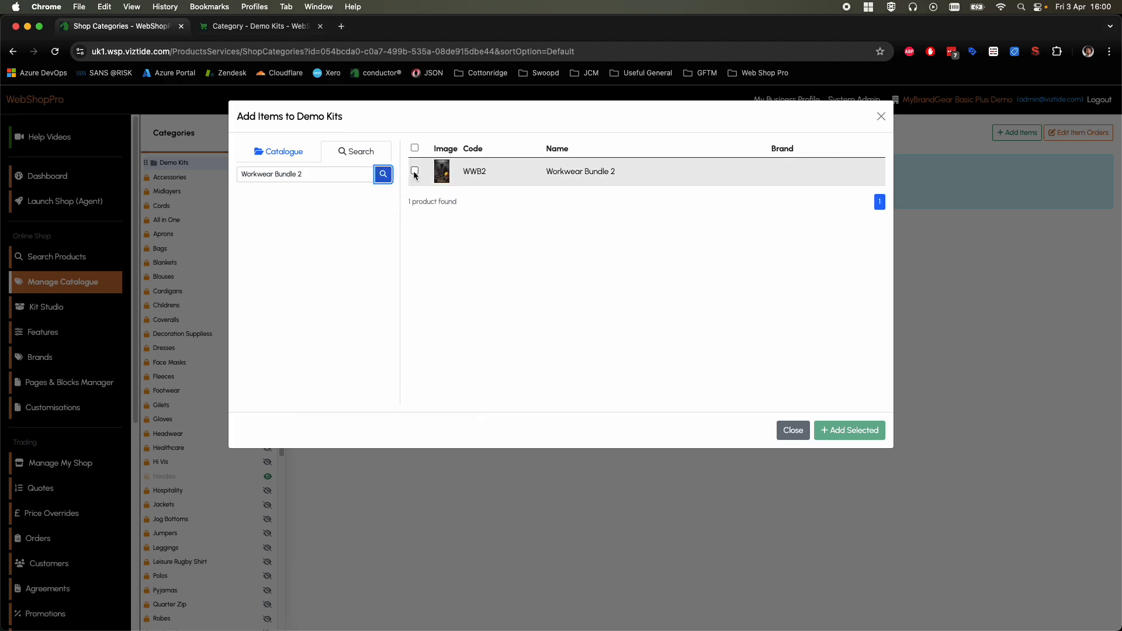
{"action": "left_click", "coordinate": [415, 171]}
{"action": "left_click", "coordinate": [848, 431]}
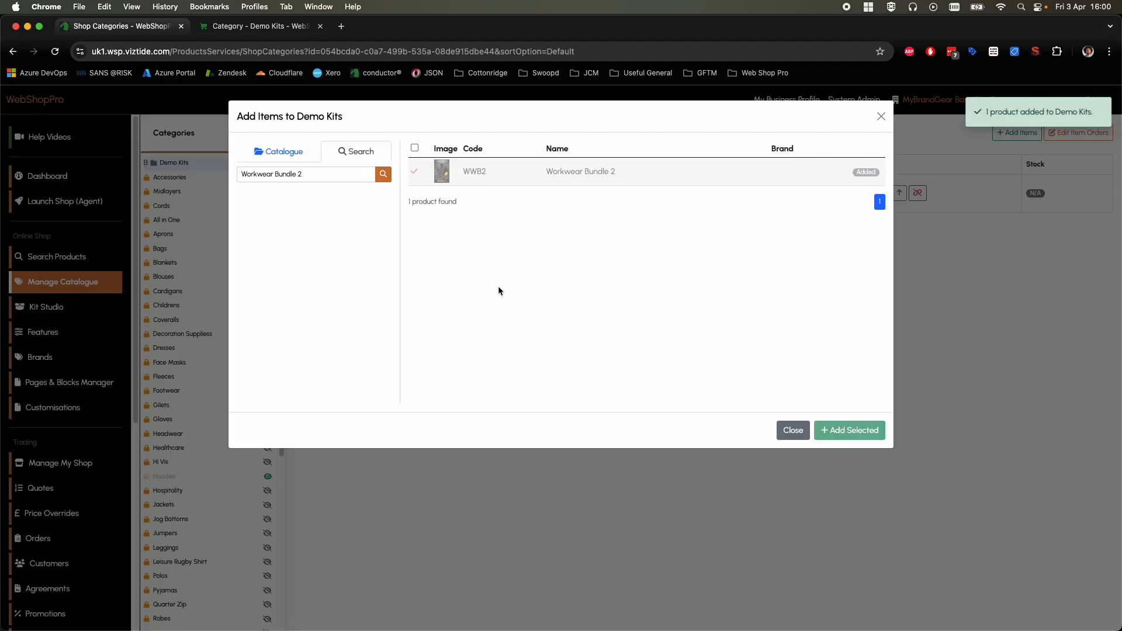
{"action": "left_click", "coordinate": [792, 430]}
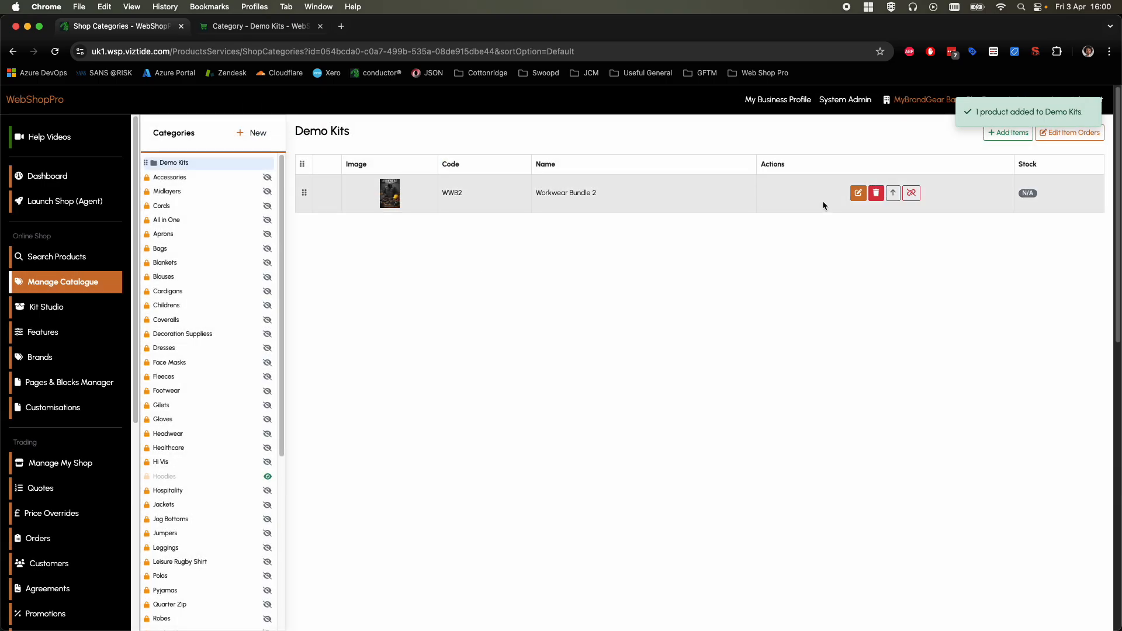
Step: Reload the Demo Kits category in the online shop and open the Workwear Bundle 2 product page
{"action": "left_click", "coordinate": [228, 31]}
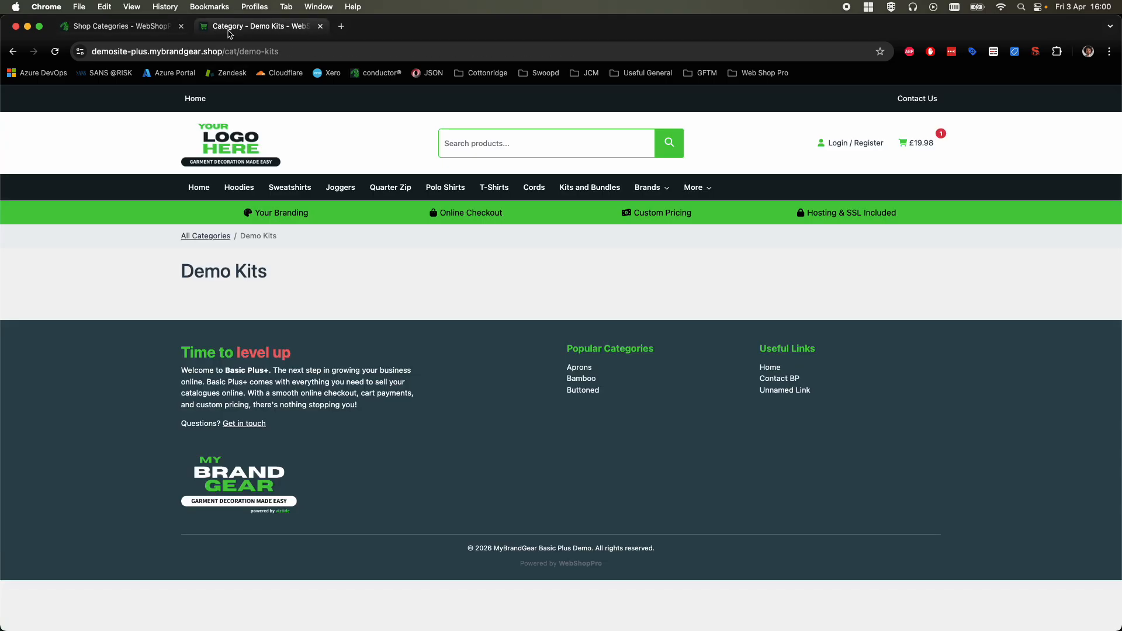
{"action": "left_click", "coordinate": [55, 52]}
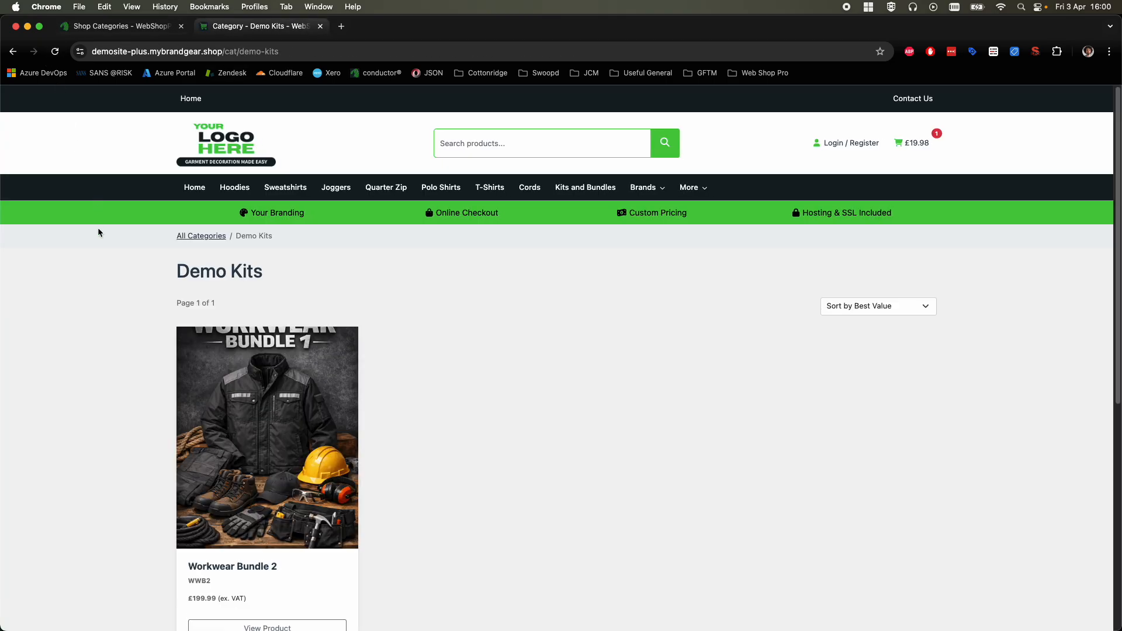
{"action": "scroll", "coordinate": [103, 252], "scroll_direction": "down", "scroll_amount": 3}
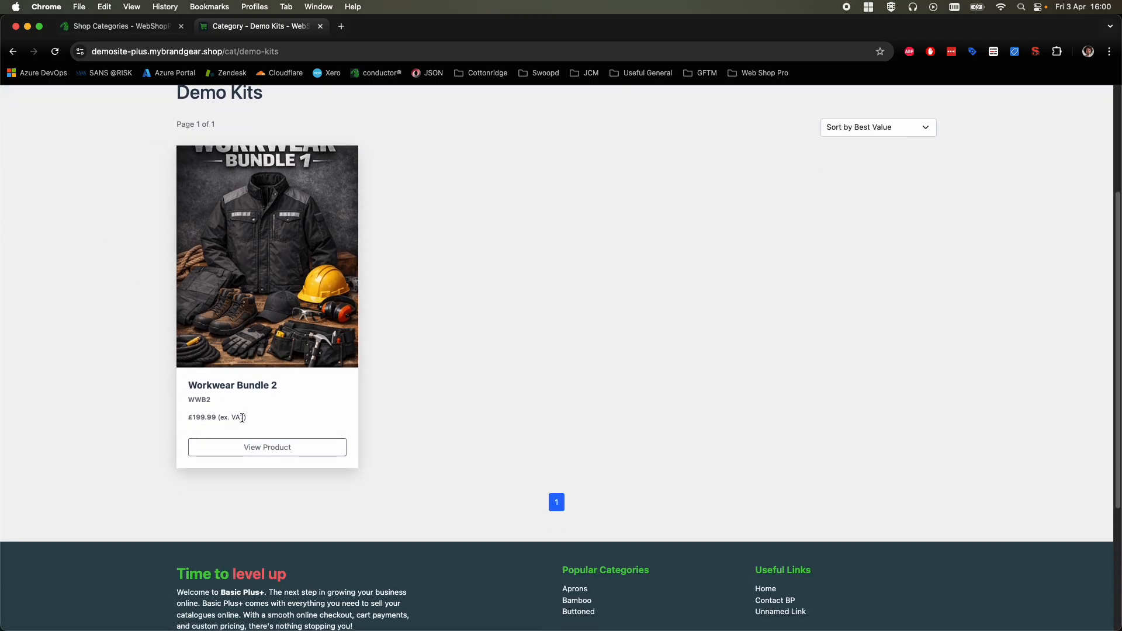
{"action": "left_click", "coordinate": [247, 447]}
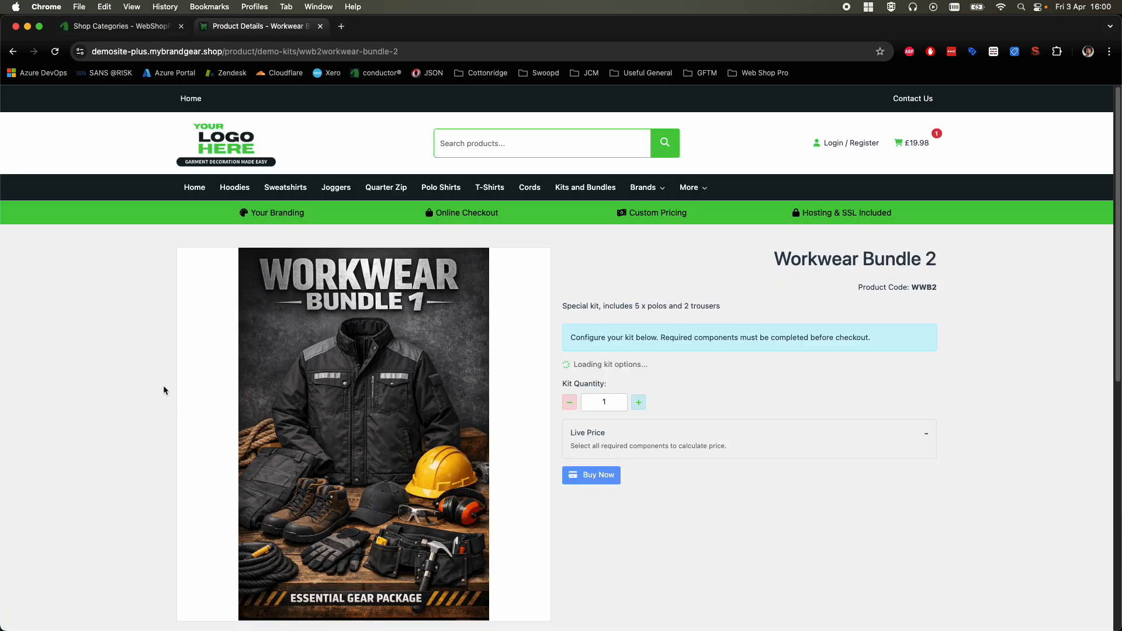
Step: Choose 785 Pro Premium Polo in colour Black/Red, size 2XL for the 5 Polo Shirts component
{"action": "scroll", "coordinate": [294, 345], "scroll_direction": "down", "scroll_amount": 2}
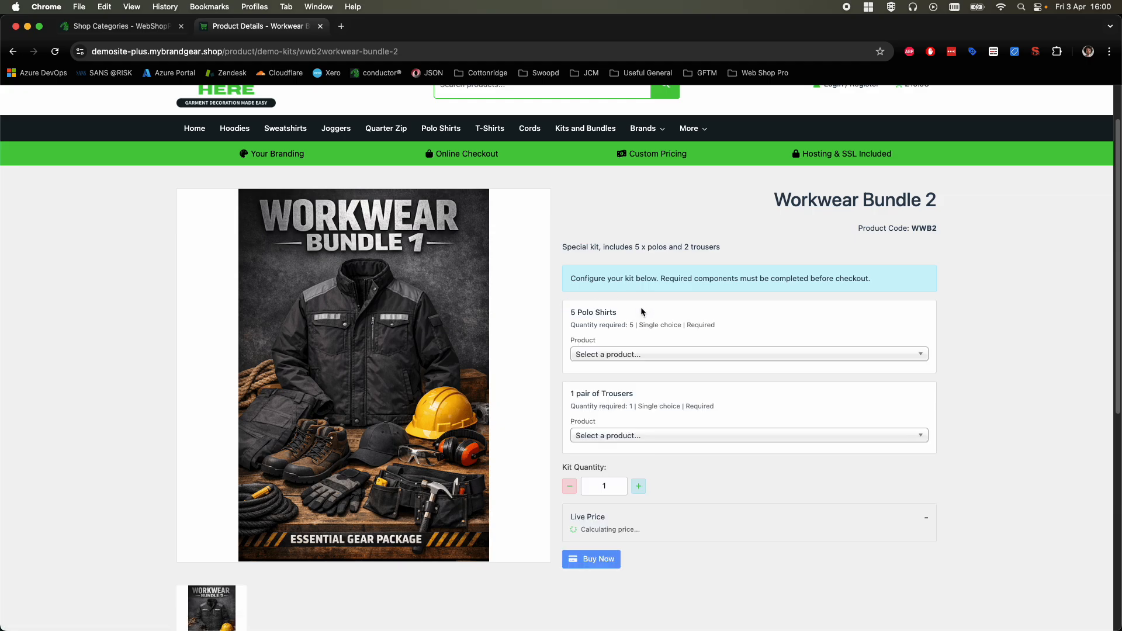
{"action": "scroll", "coordinate": [641, 312], "scroll_direction": "down", "scroll_amount": 1}
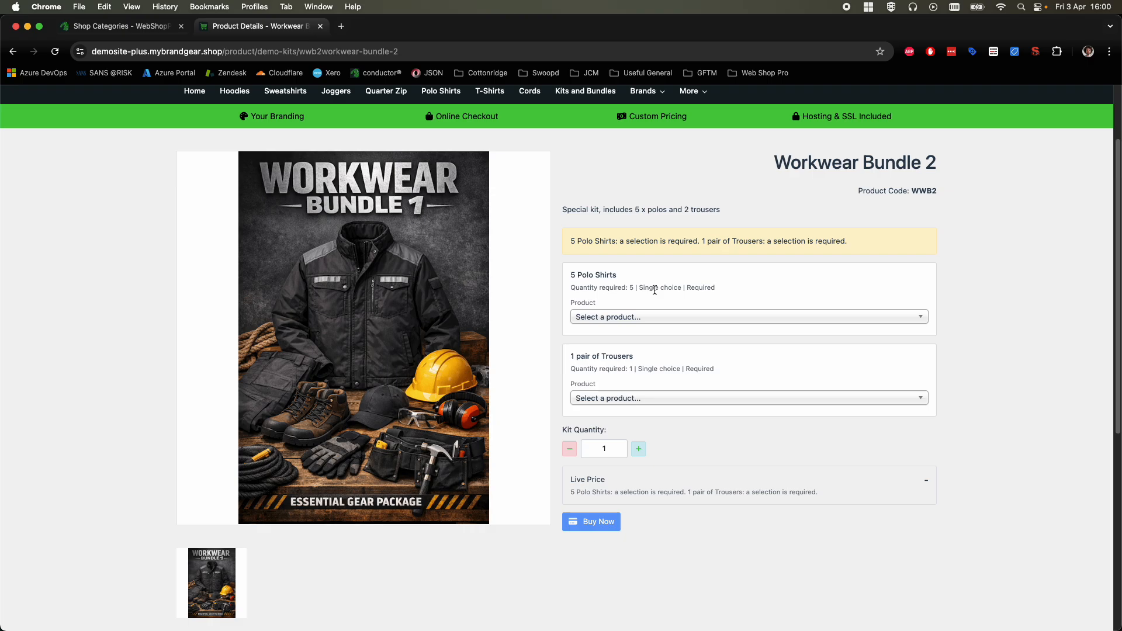
{"action": "left_click", "coordinate": [651, 321]}
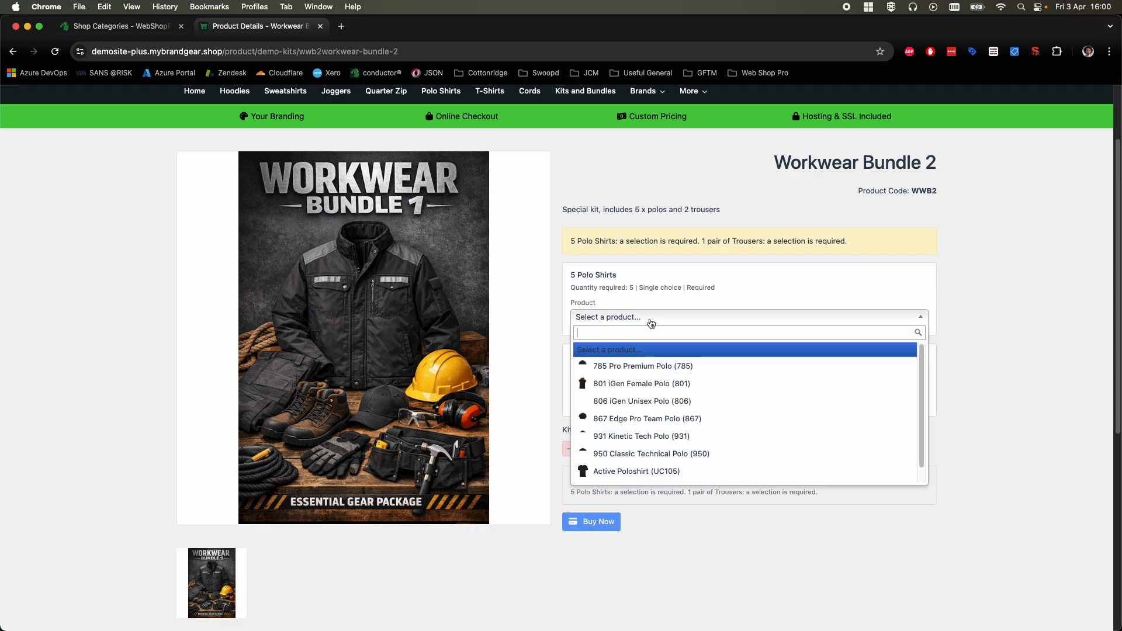
{"action": "left_click", "coordinate": [651, 367]}
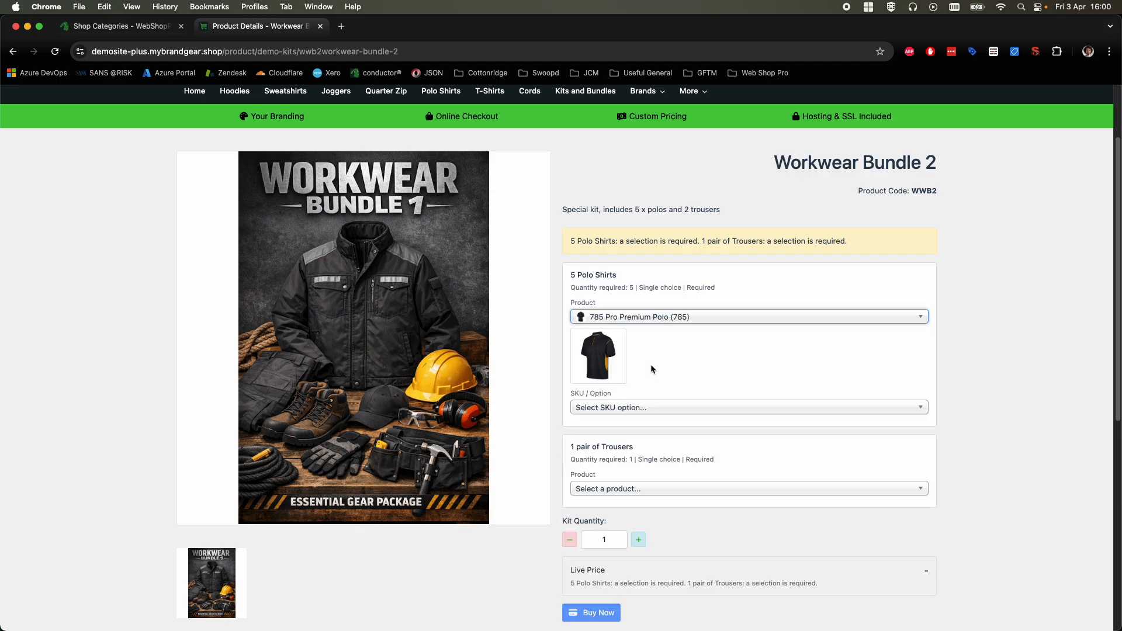
{"action": "left_click", "coordinate": [650, 409]}
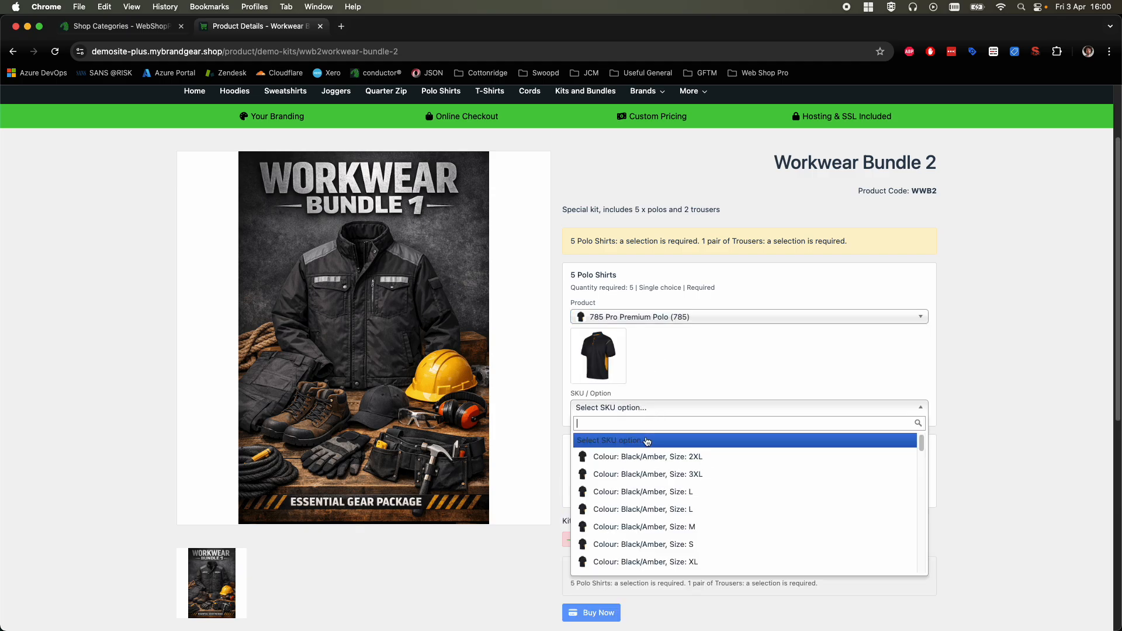
{"action": "scroll", "coordinate": [665, 514], "scroll_direction": "down", "scroll_amount": 5}
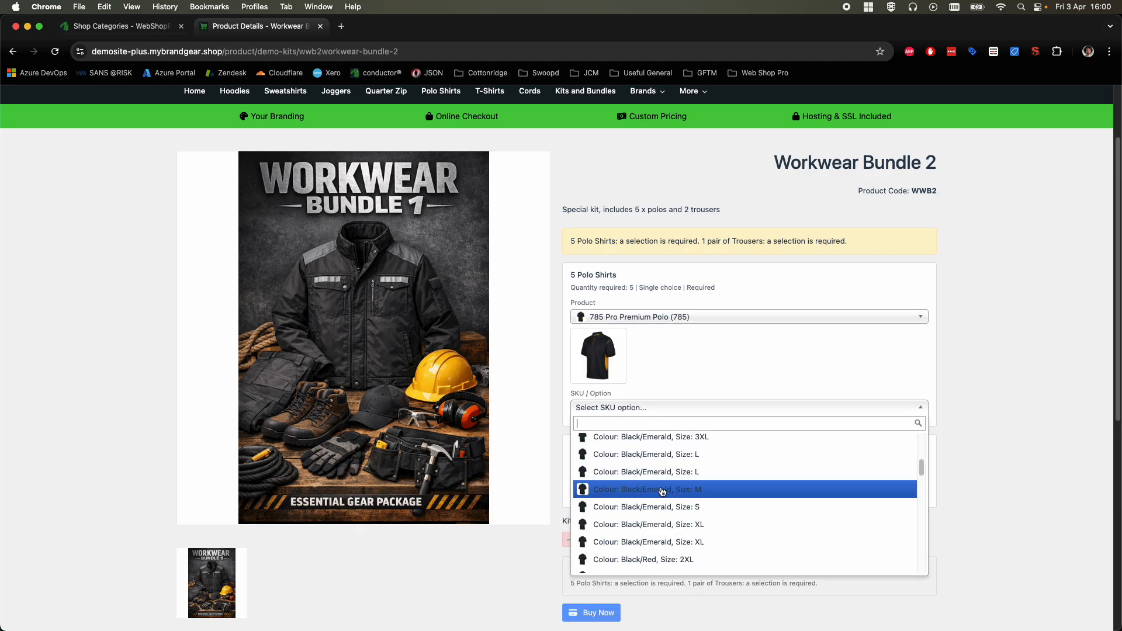
{"action": "left_click", "coordinate": [666, 560]}
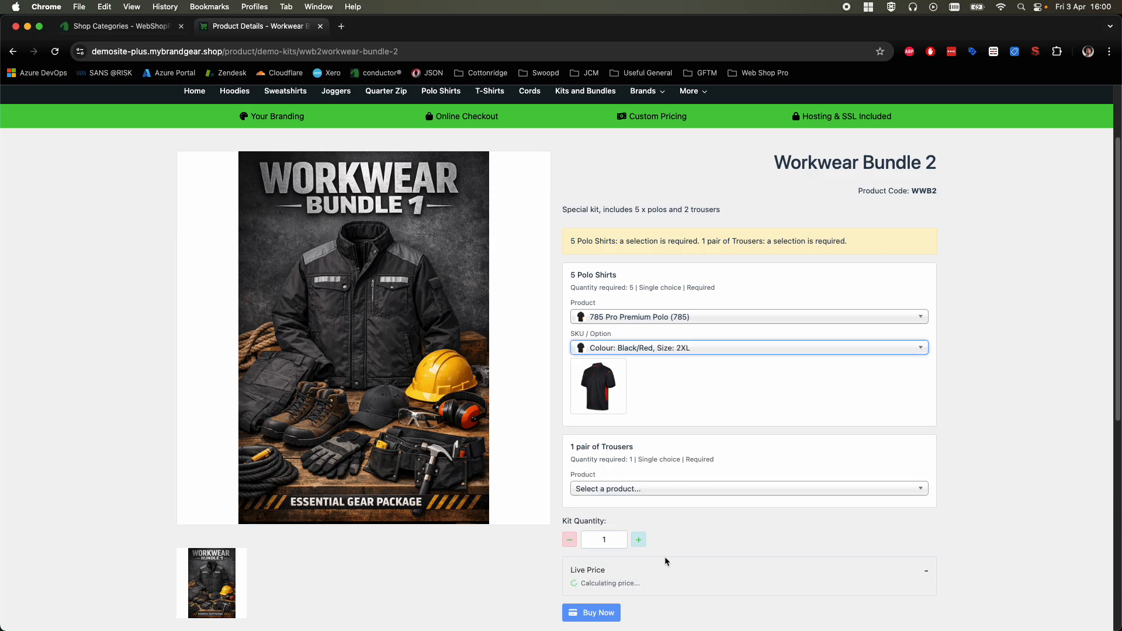
{"action": "left_click", "coordinate": [701, 384]}
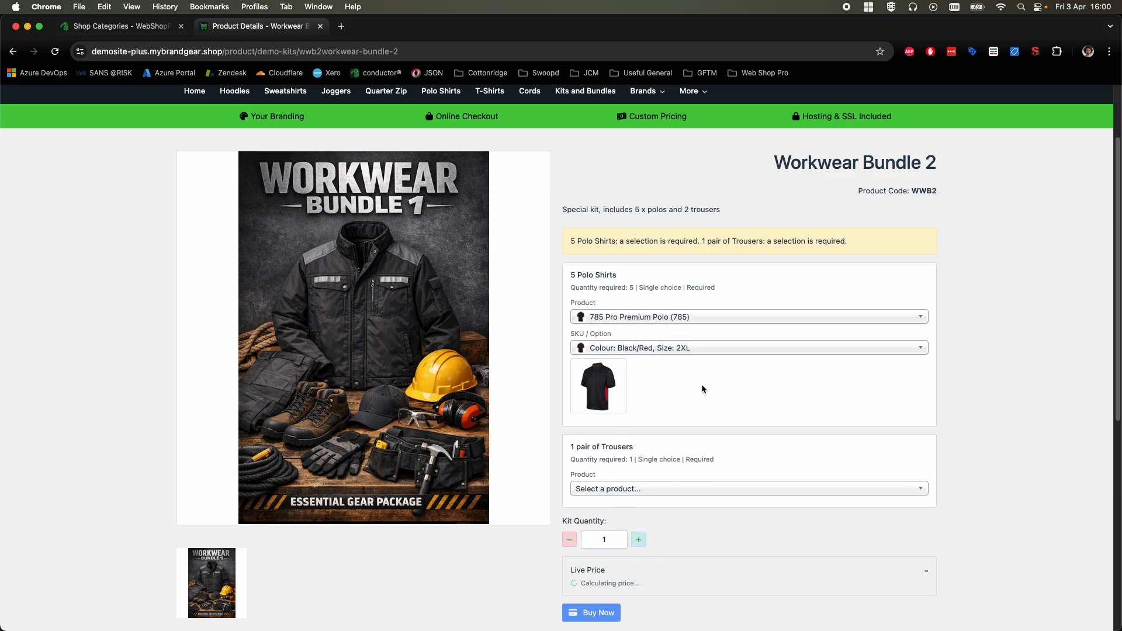
Step: Choose ADC Slim Fit Stretch Trousers in colour Black, size 30/R for the 1 pair of Trousers component
{"action": "scroll", "coordinate": [636, 417], "scroll_direction": "down", "scroll_amount": 3}
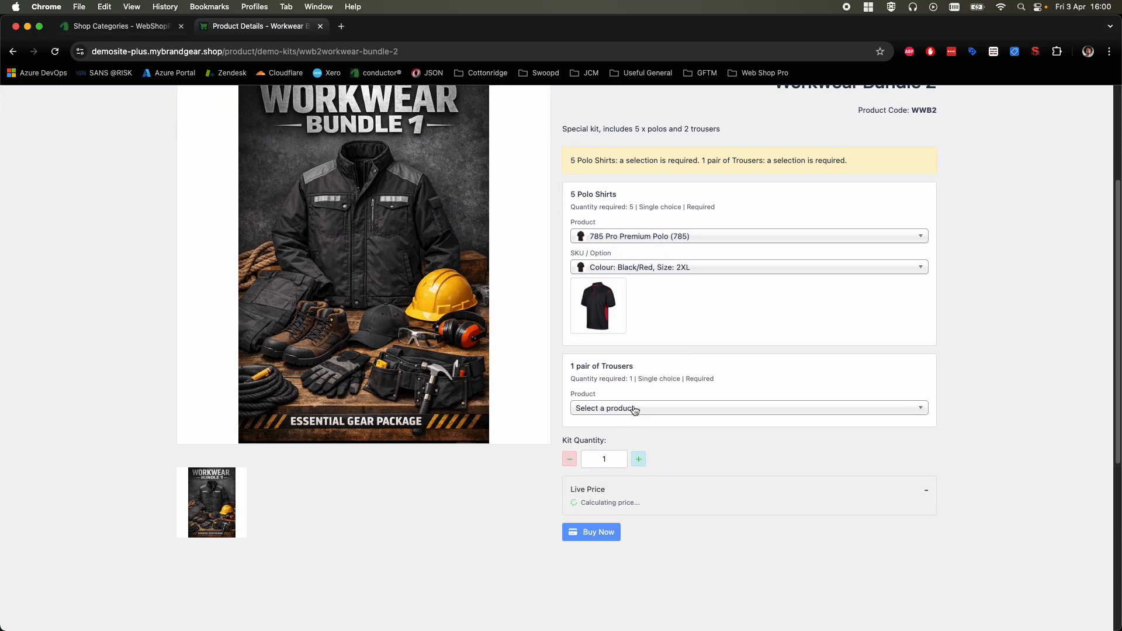
{"action": "left_click", "coordinate": [636, 408]}
{"action": "left_click", "coordinate": [646, 436]}
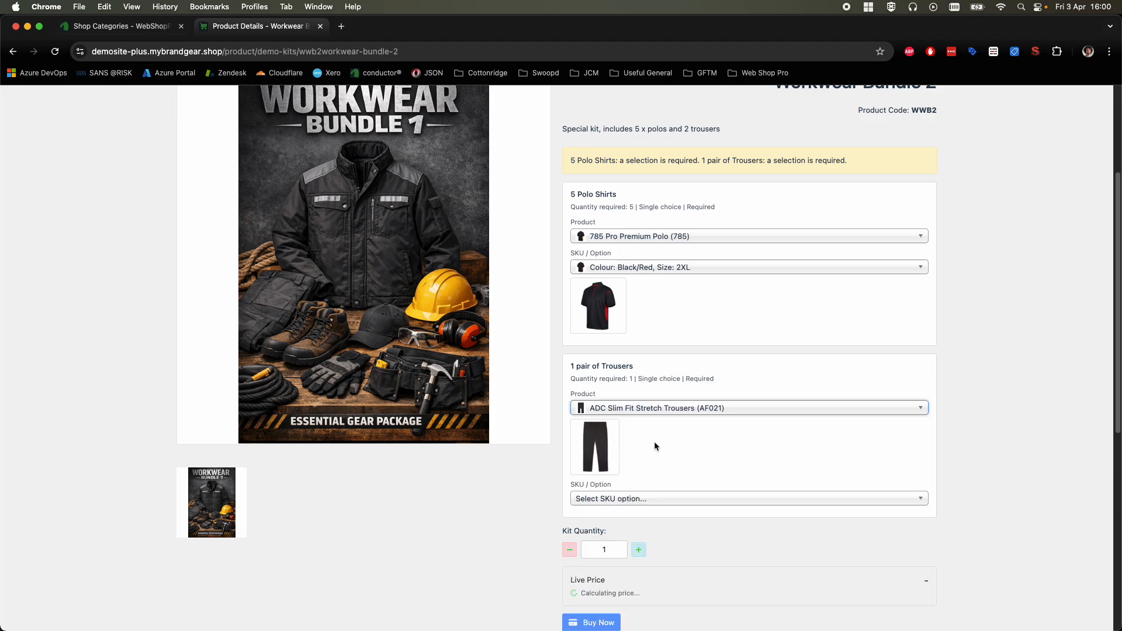
{"action": "left_click", "coordinate": [710, 448]}
{"action": "left_click", "coordinate": [659, 500]}
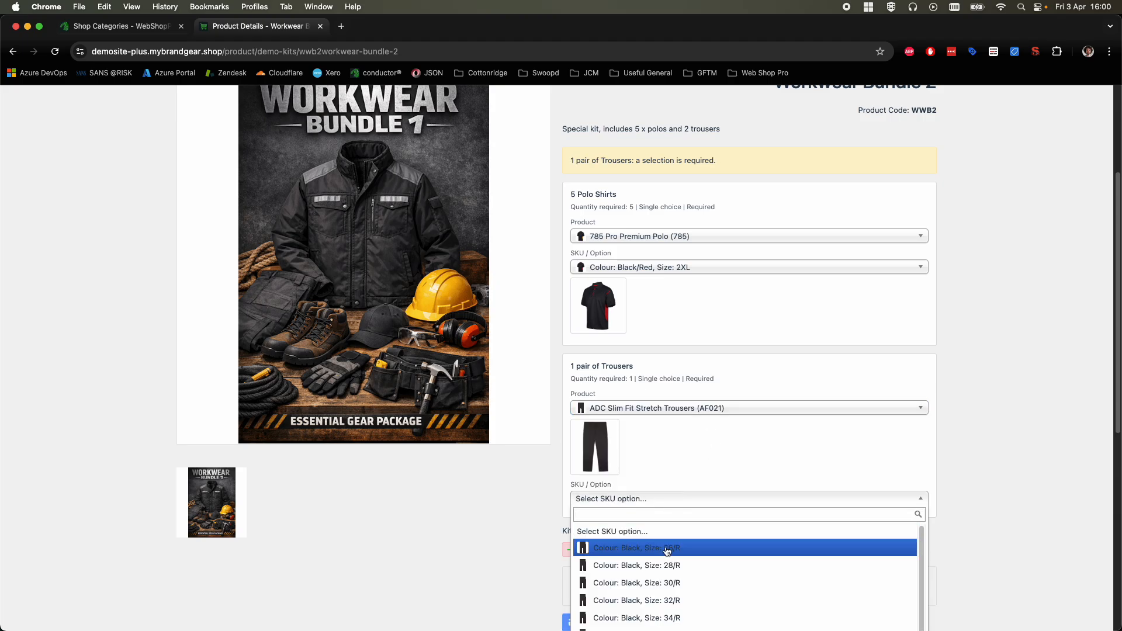
{"action": "left_click", "coordinate": [667, 583]}
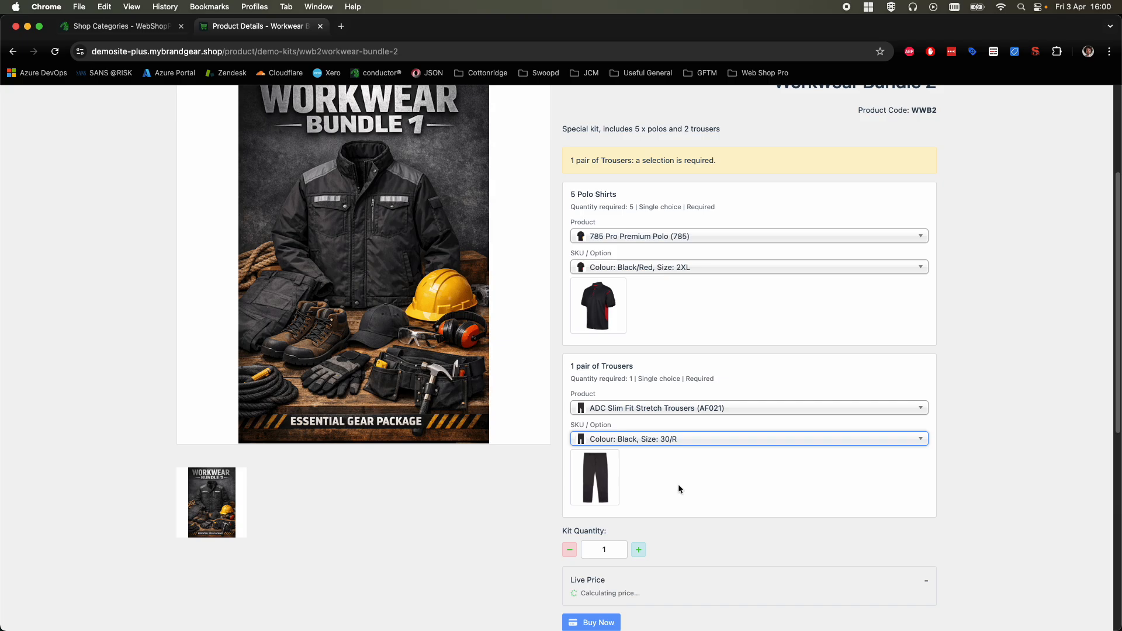
Step: Add one configured Workwear Bundle 2 kit to the basket and review its product page
{"action": "scroll", "coordinate": [679, 489], "scroll_direction": "down", "scroll_amount": 2}
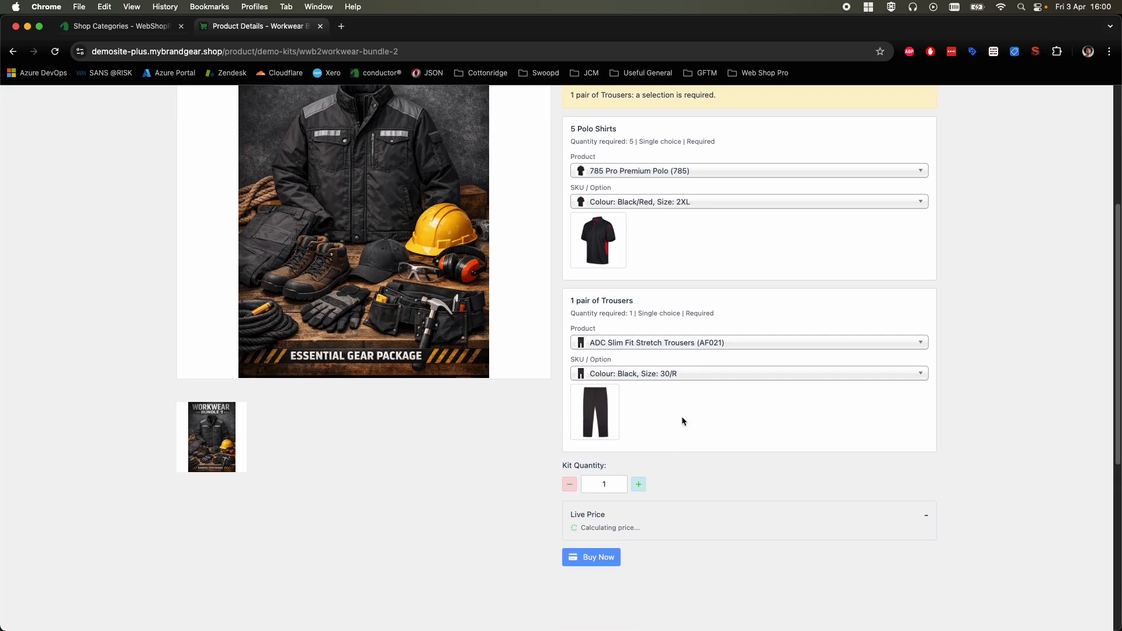
{"action": "scroll", "coordinate": [684, 410], "scroll_direction": "down", "scroll_amount": 1}
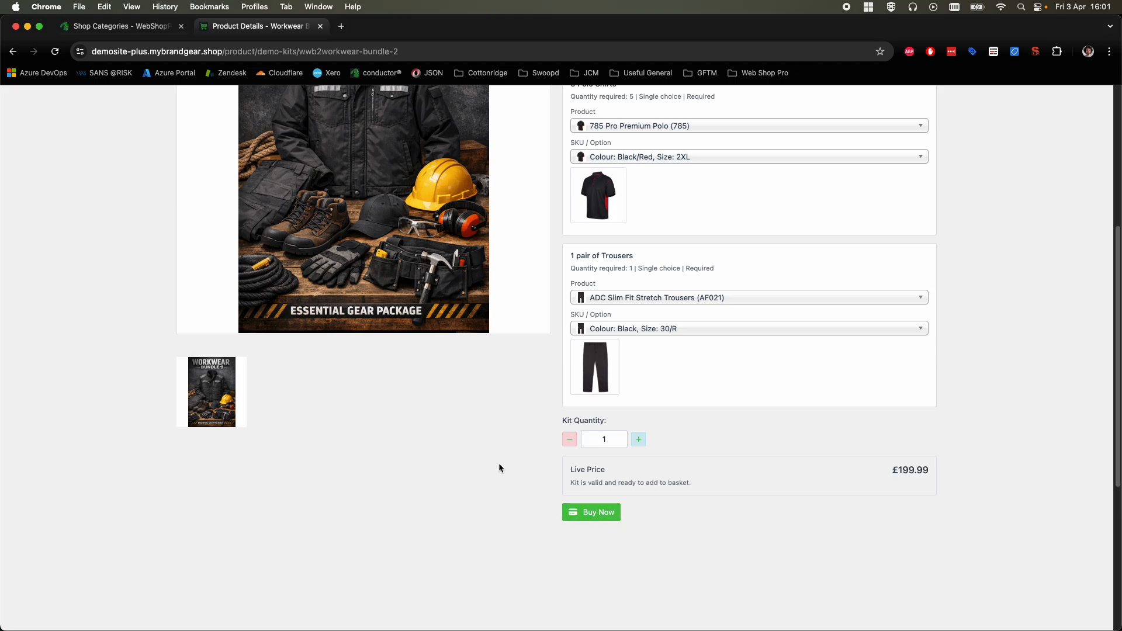
{"action": "left_click", "coordinate": [590, 514]}
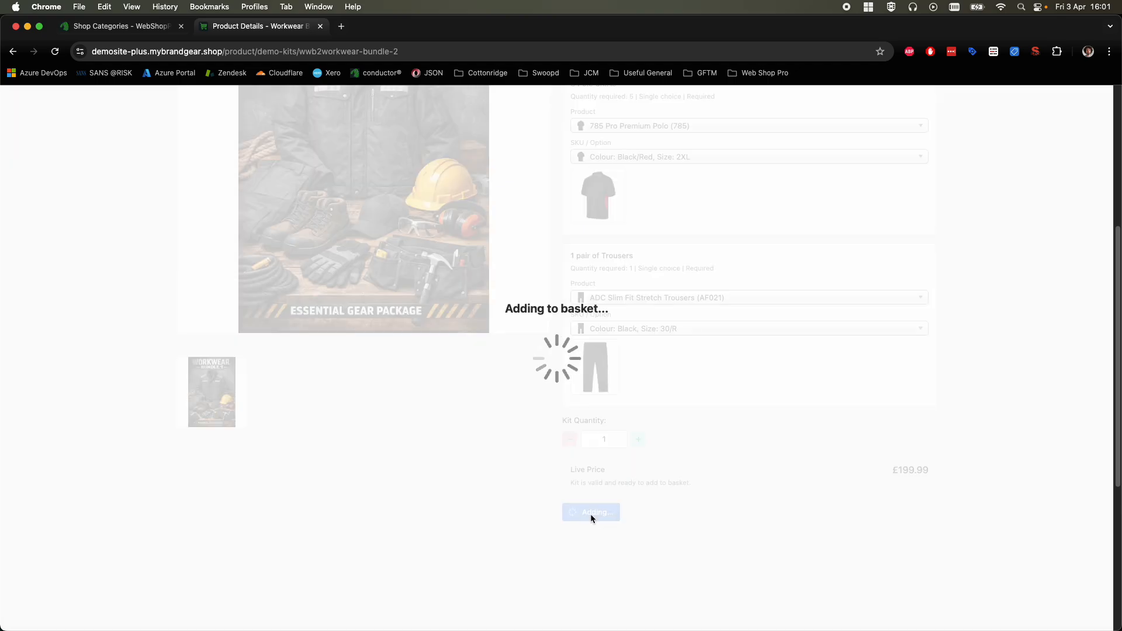
{"action": "scroll", "coordinate": [644, 378], "scroll_direction": "up", "scroll_amount": 2}
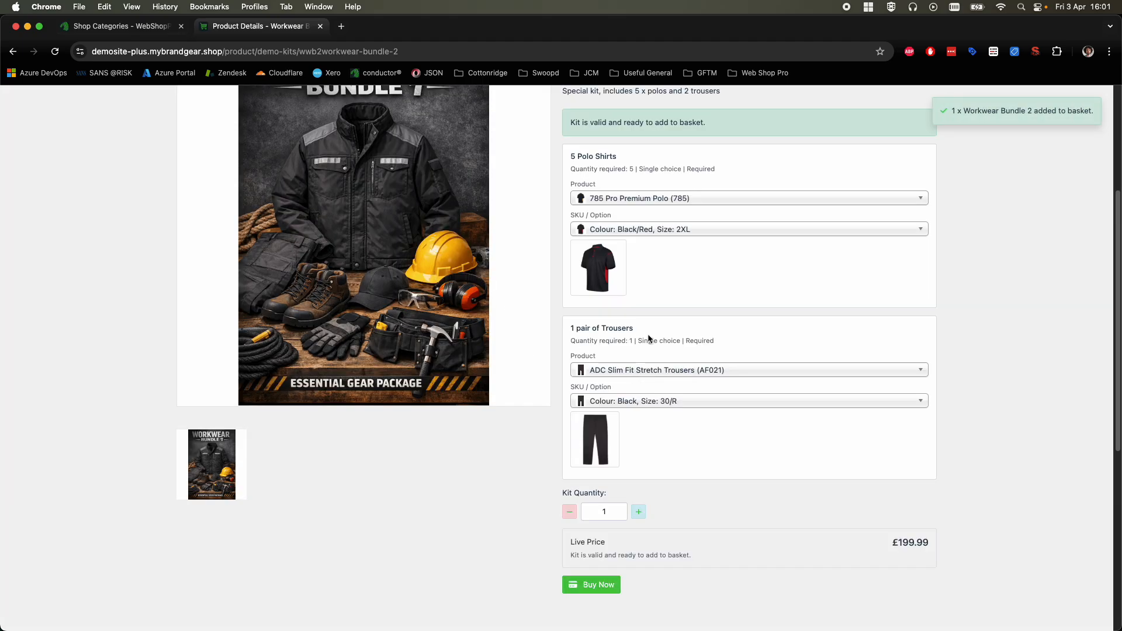
{"action": "scroll", "coordinate": [647, 338], "scroll_direction": "up", "scroll_amount": 5}
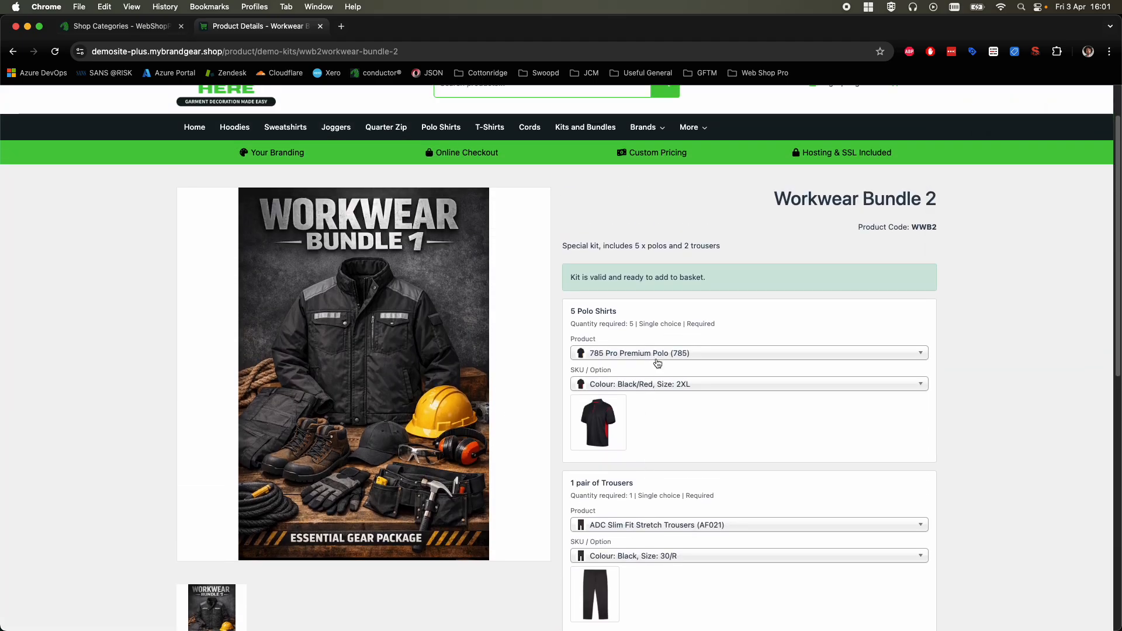
Step: Return to the shop admin, open Workwear Bundle 2 in Kit Studio and open its 5 Polo Shirts component for editing
{"action": "left_click", "coordinate": [128, 32]}
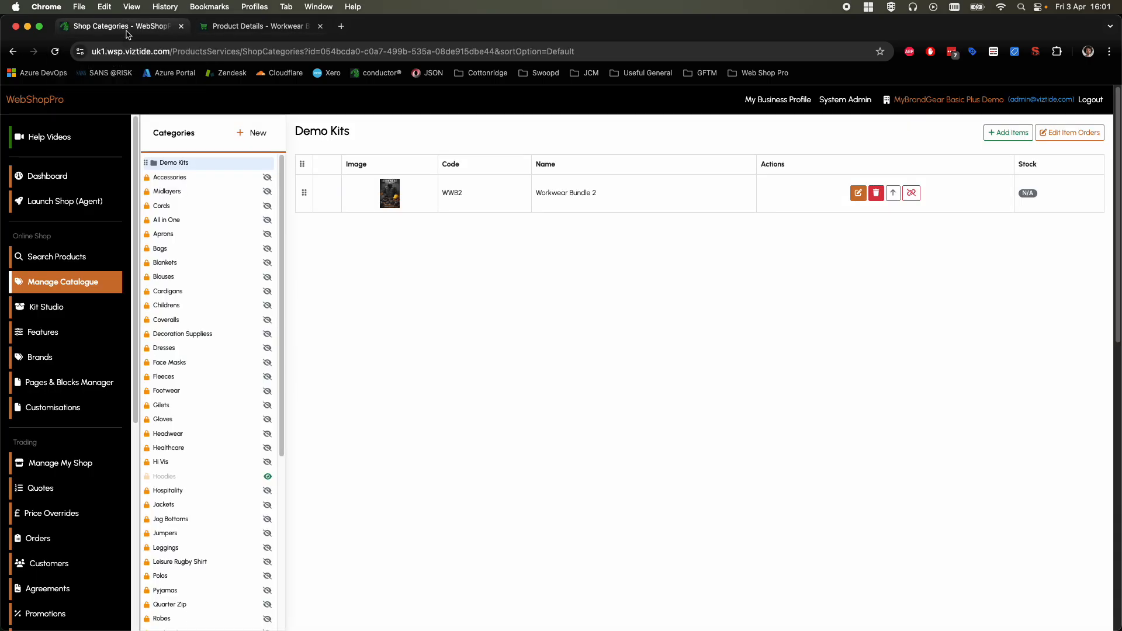
{"action": "left_click", "coordinate": [93, 307]}
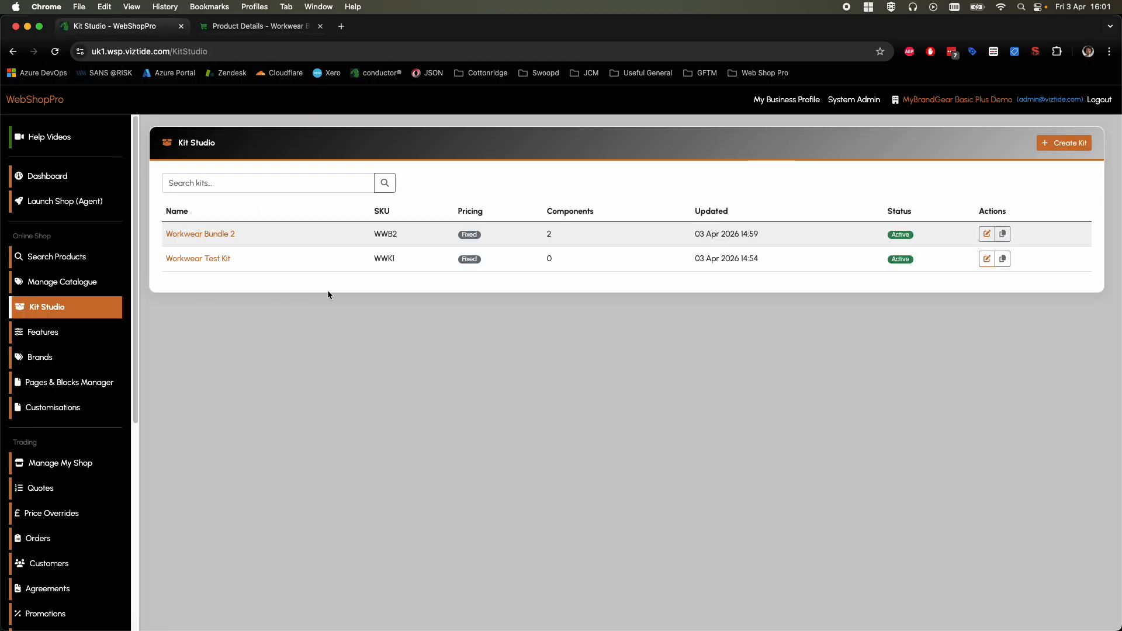
{"action": "left_click", "coordinate": [223, 234]}
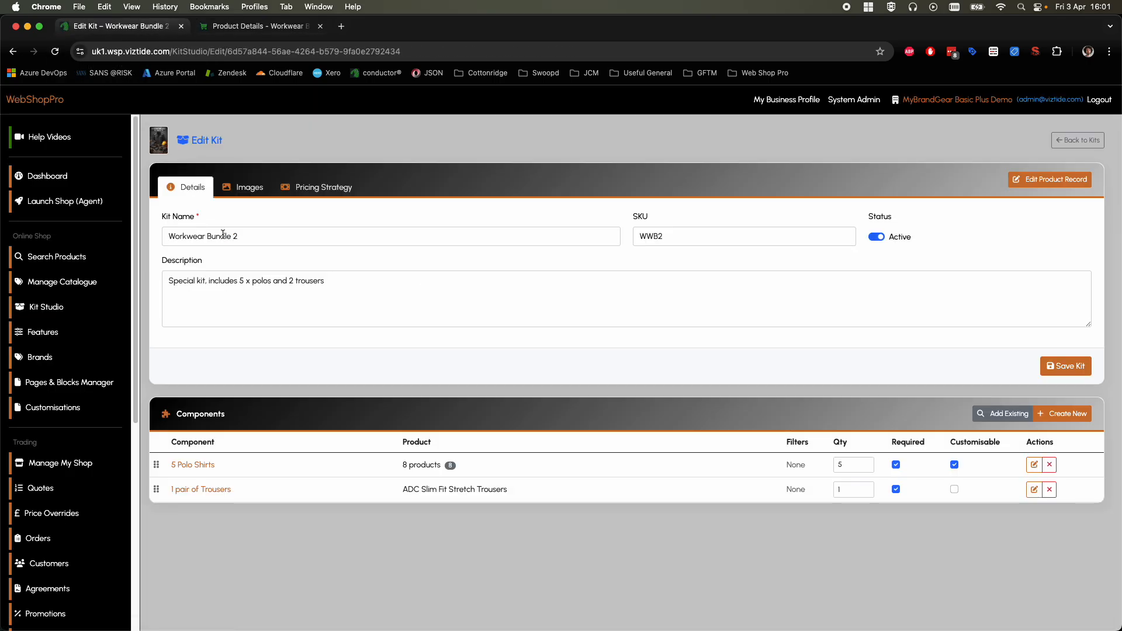
{"action": "left_click", "coordinate": [210, 465]}
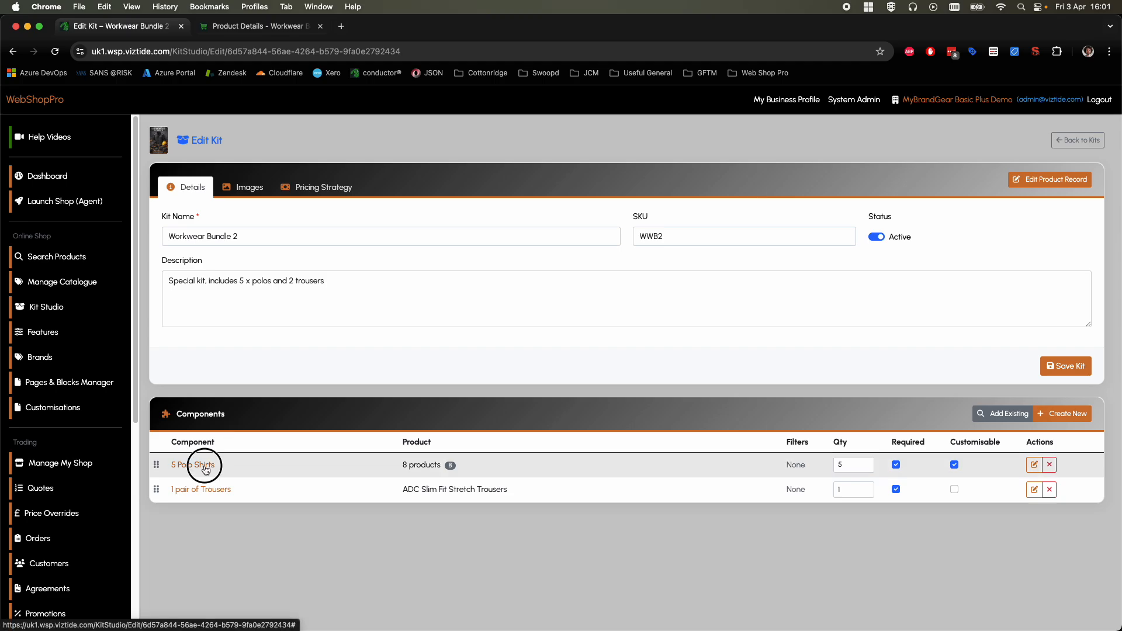
{"action": "scroll", "coordinate": [334, 409], "scroll_direction": "down", "scroll_amount": 3}
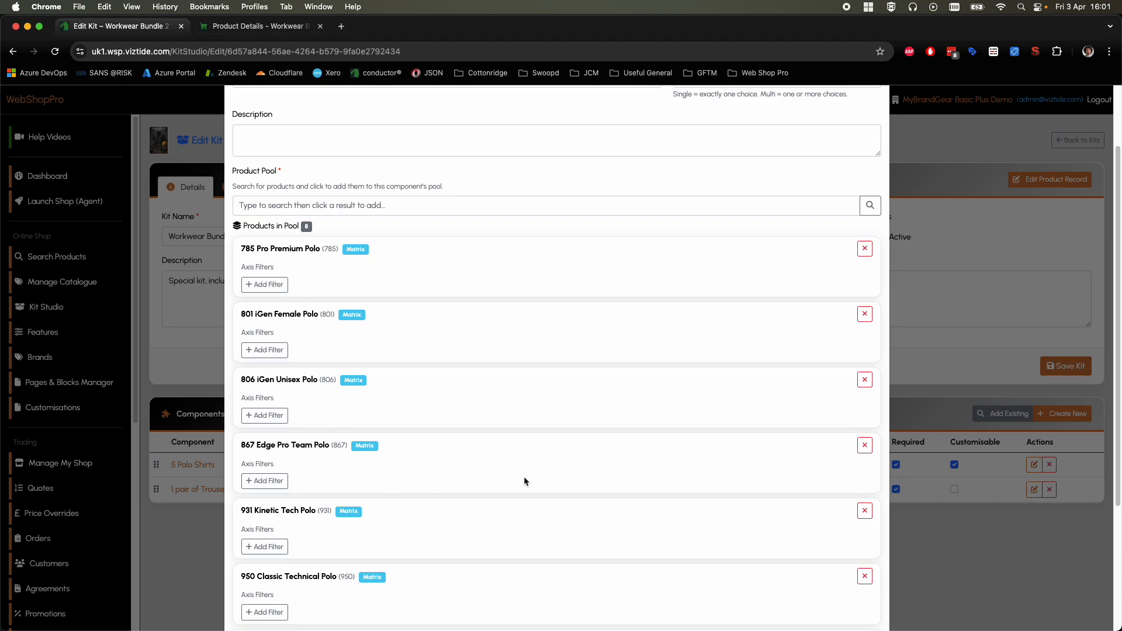
{"action": "scroll", "coordinate": [454, 328], "scroll_direction": "up", "scroll_amount": 3}
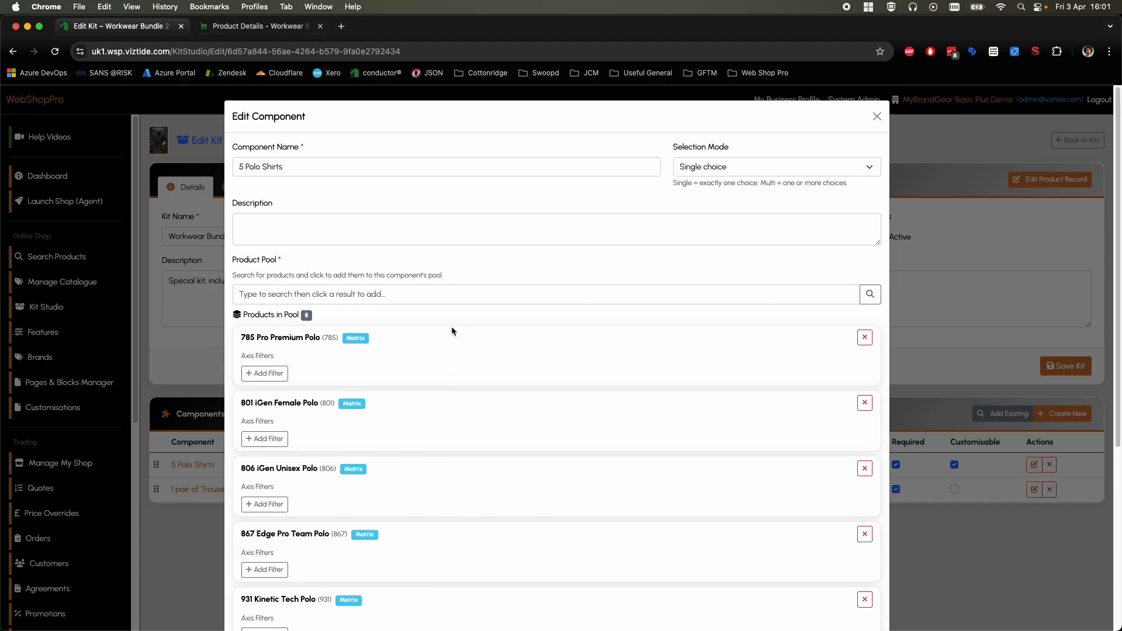
Step: Check the selection mode options of the 5 Polo Shirts component, keeping Single choice
{"action": "left_click", "coordinate": [750, 168]}
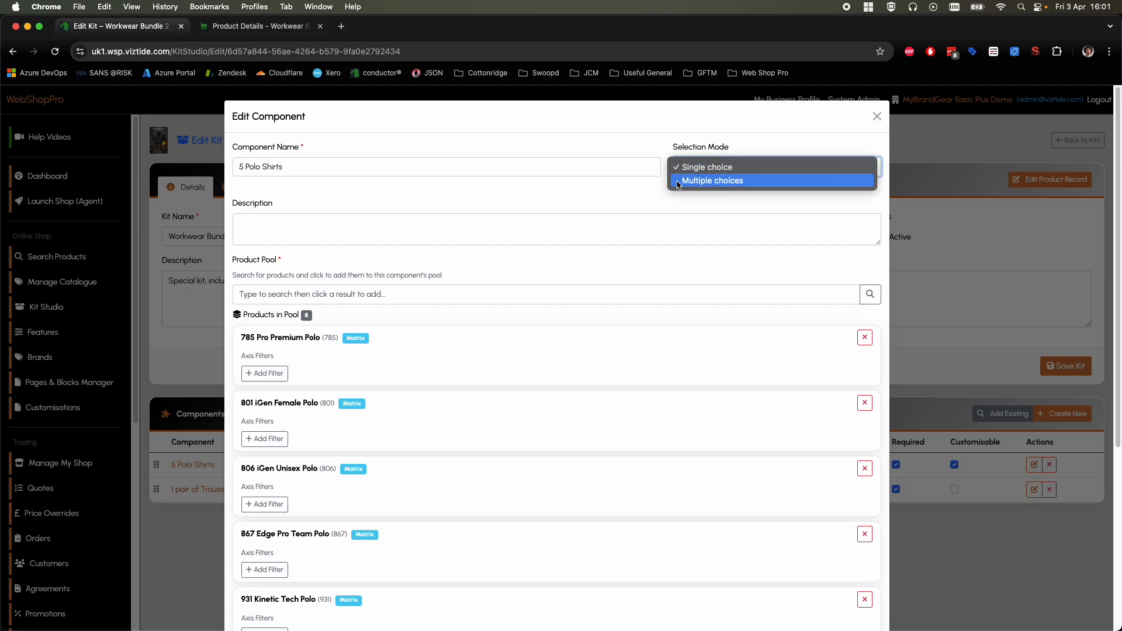
{"action": "left_click", "coordinate": [629, 189]}
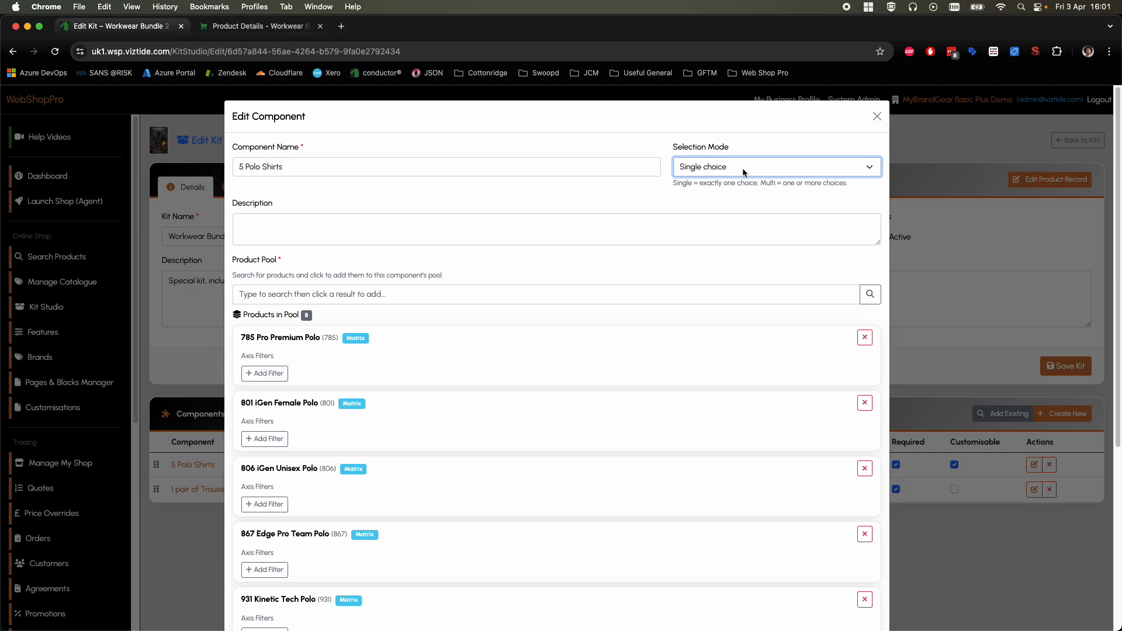
{"action": "left_click", "coordinate": [617, 189]}
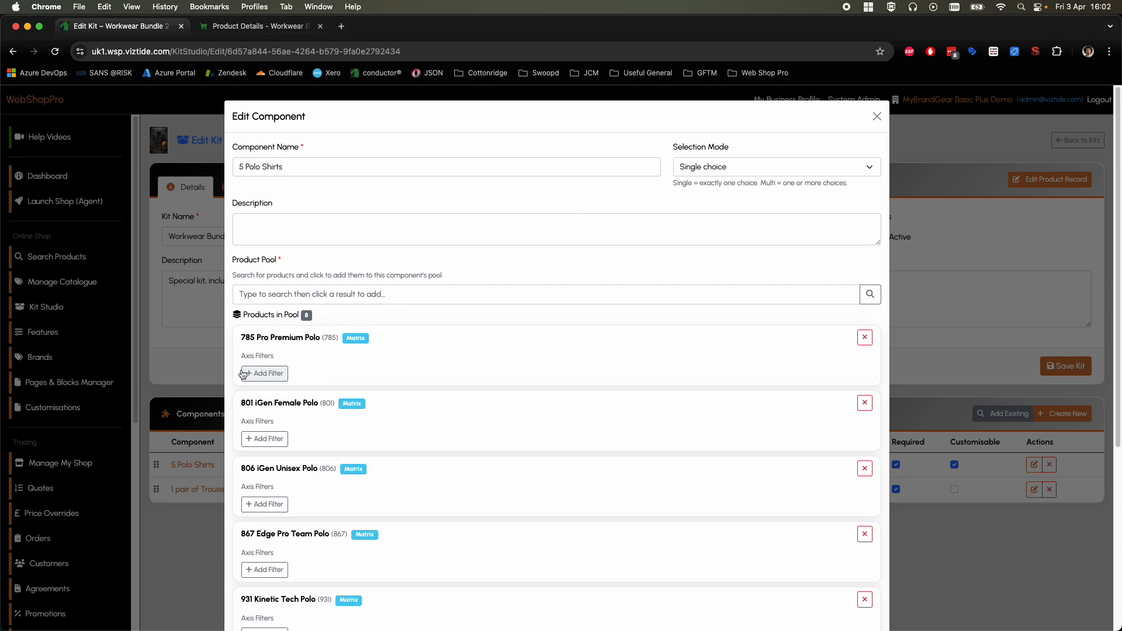
Step: Add an axis filter of Colour Equals Black to 785 Pro Premium Polo and save the 5 Polo Shirts component
{"action": "left_click", "coordinate": [272, 378]}
{"action": "left_click", "coordinate": [290, 372]}
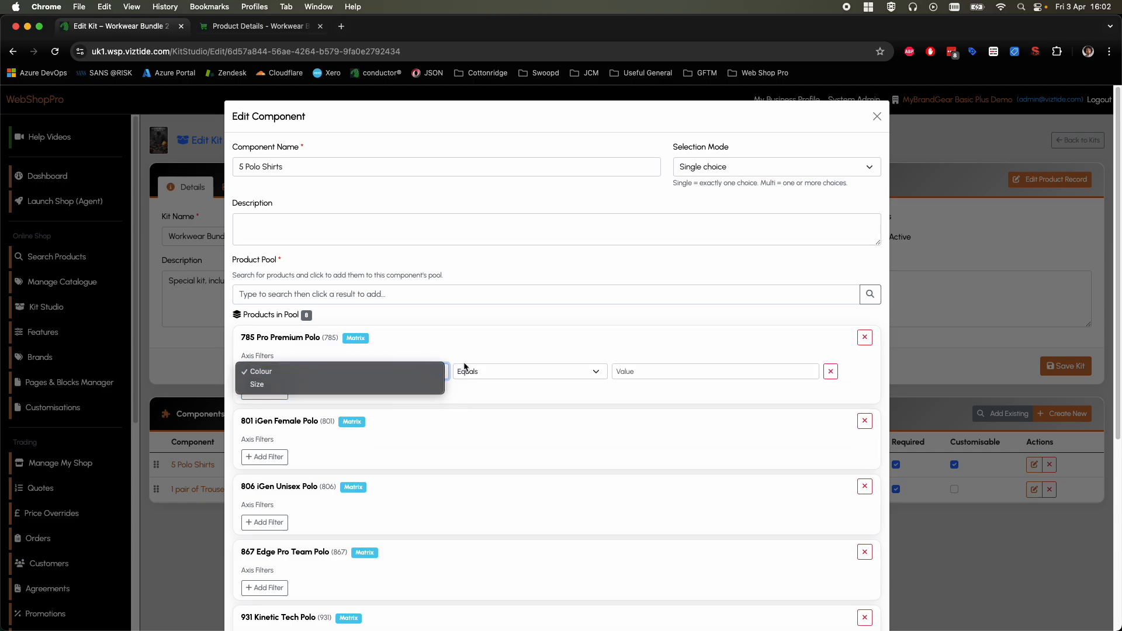
{"action": "left_click", "coordinate": [486, 349]}
{"action": "left_click", "coordinate": [668, 377]}
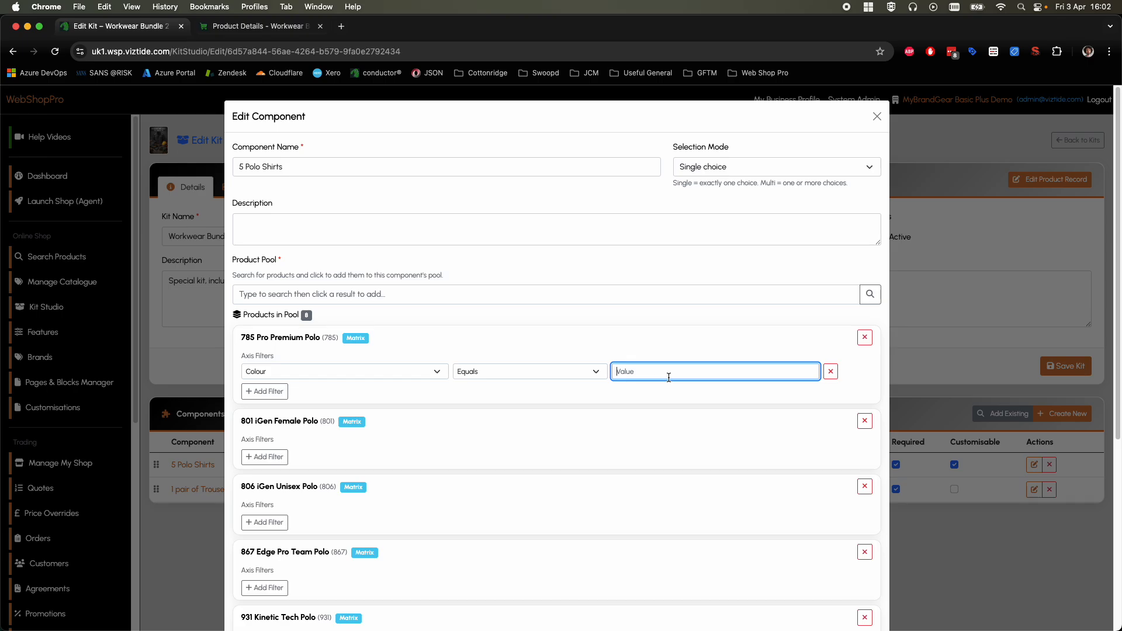
{"action": "type", "text": "Black"}
{"action": "left_click", "coordinate": [689, 399]}
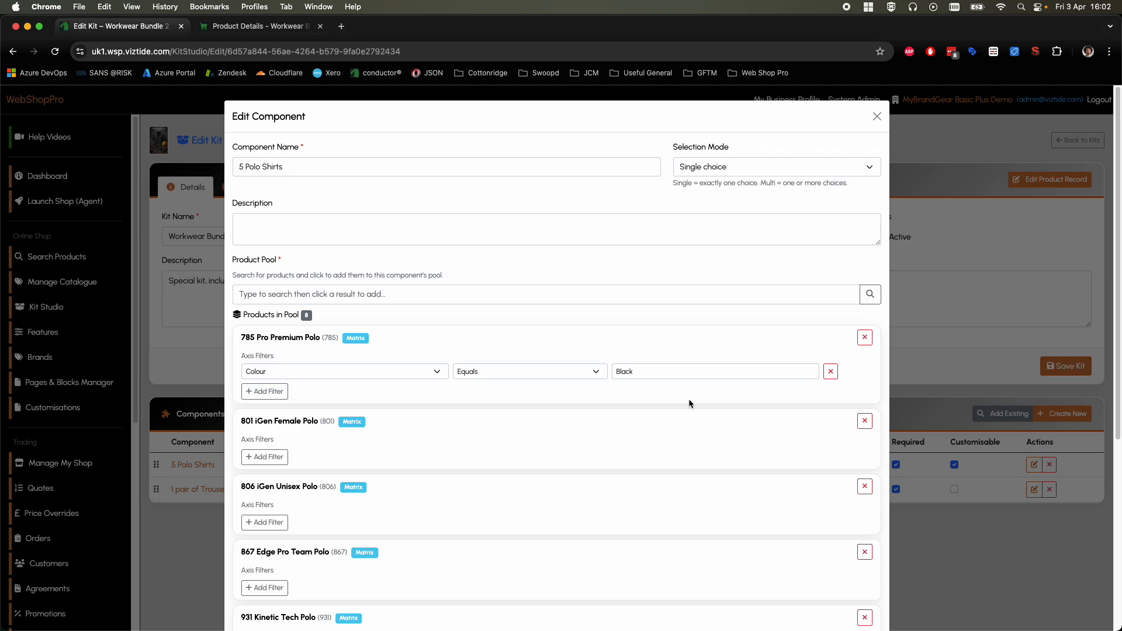
{"action": "scroll", "coordinate": [689, 400], "scroll_direction": "down", "scroll_amount": 5}
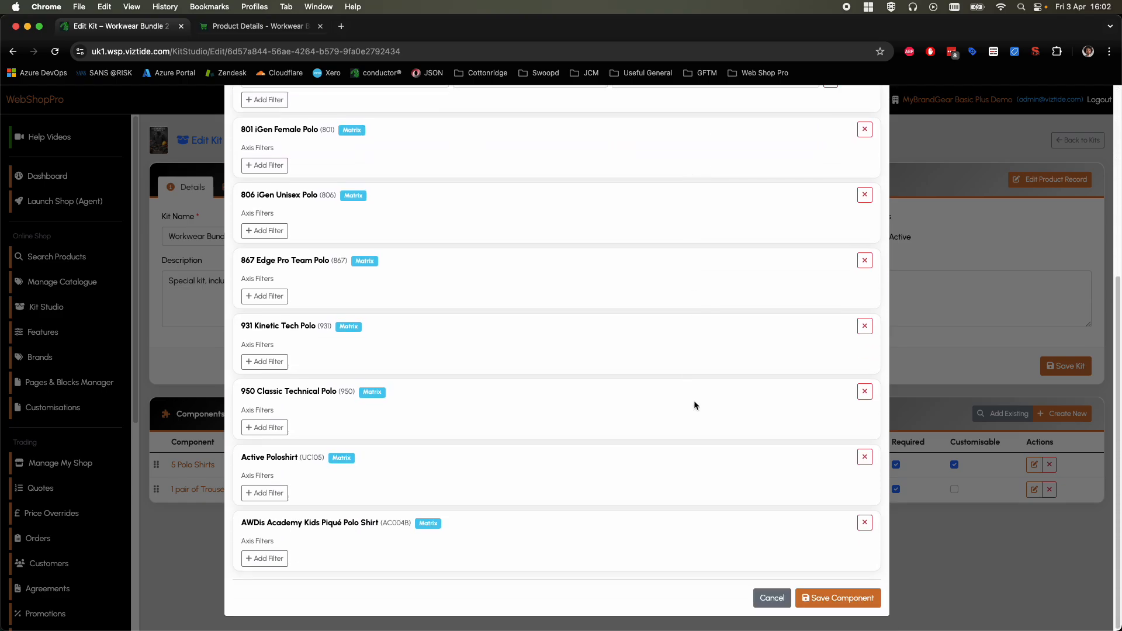
{"action": "scroll", "coordinate": [478, 270], "scroll_direction": "up", "scroll_amount": 4}
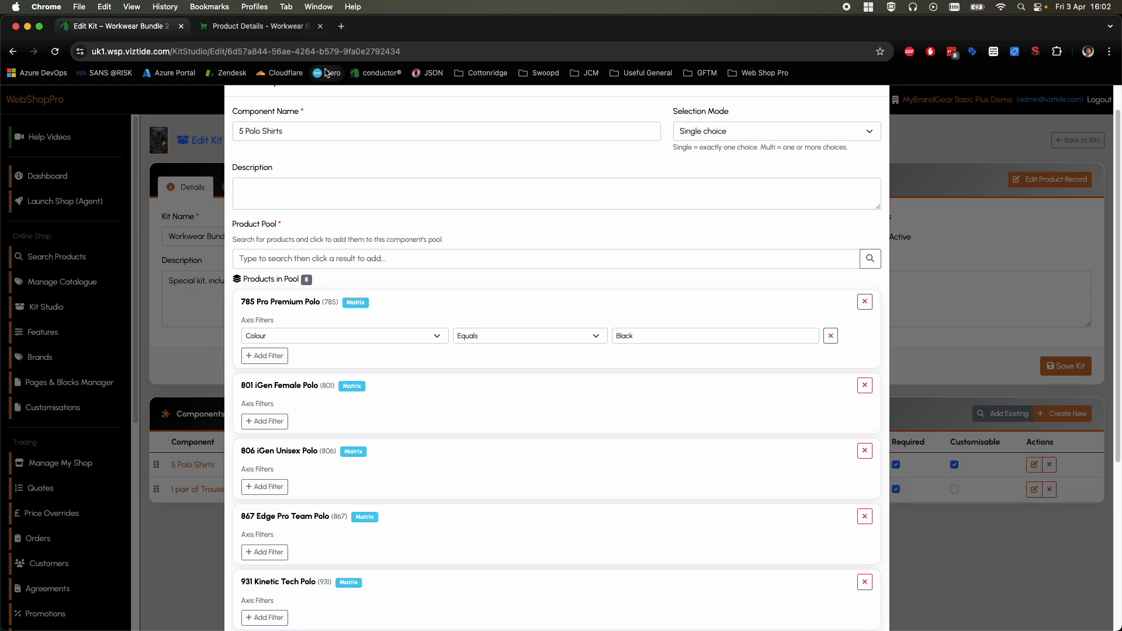
{"action": "scroll", "coordinate": [630, 396], "scroll_direction": "down", "scroll_amount": 5}
{"action": "left_click", "coordinate": [826, 597]}
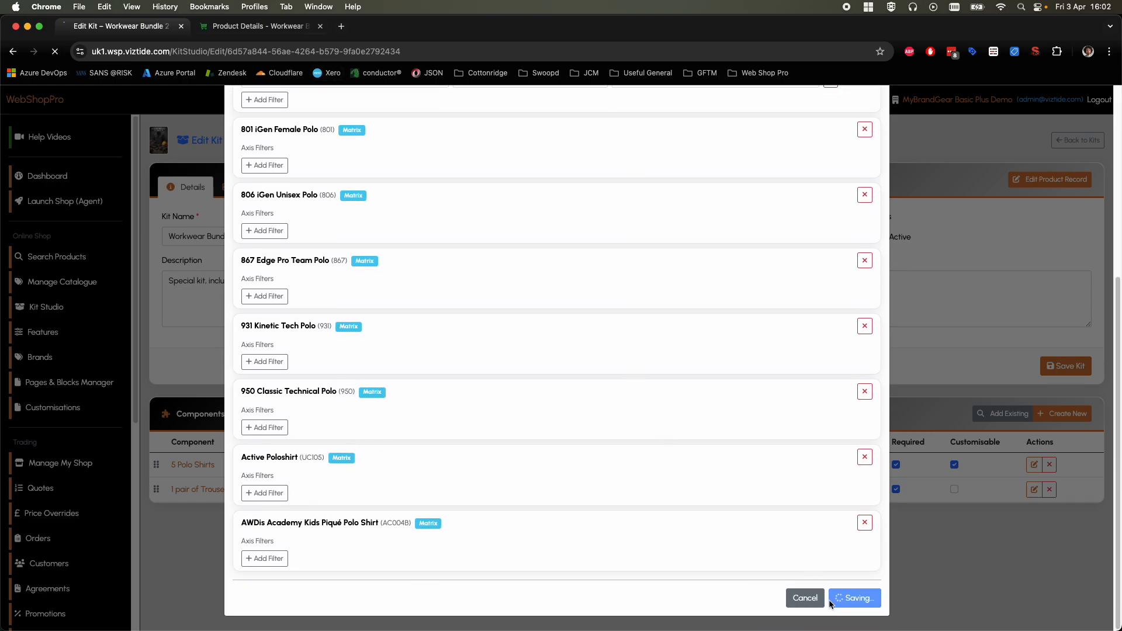